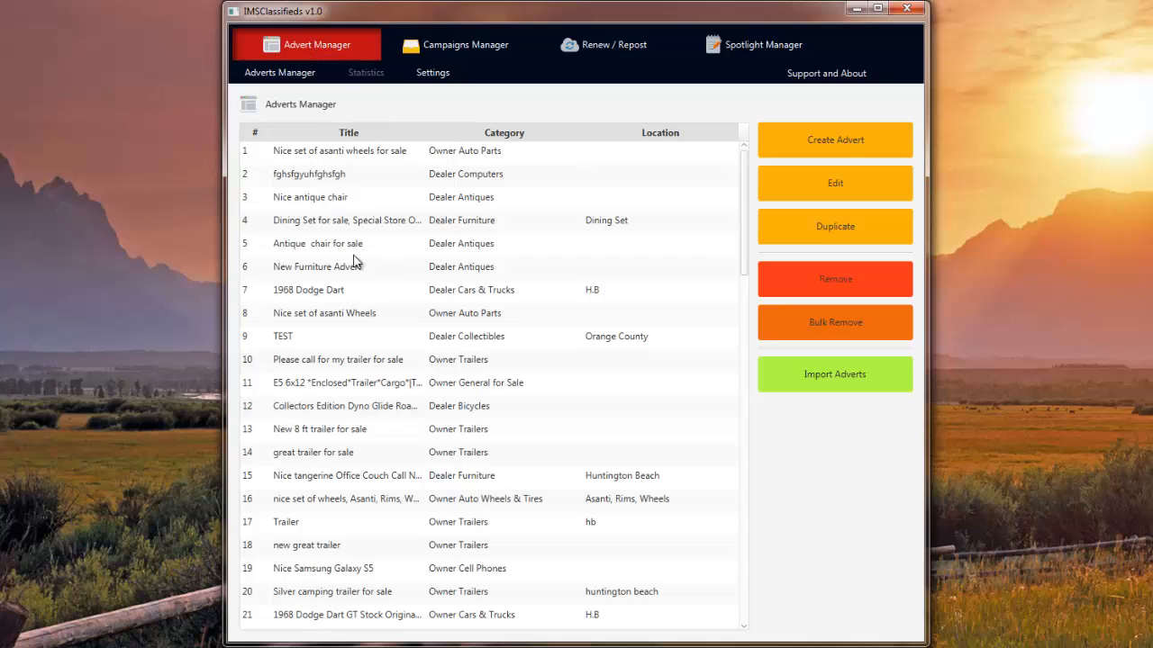
# Start a Craigslist advert import from the chosen Craigslist account and gather its adverts.
pyautogui.click(835, 388)
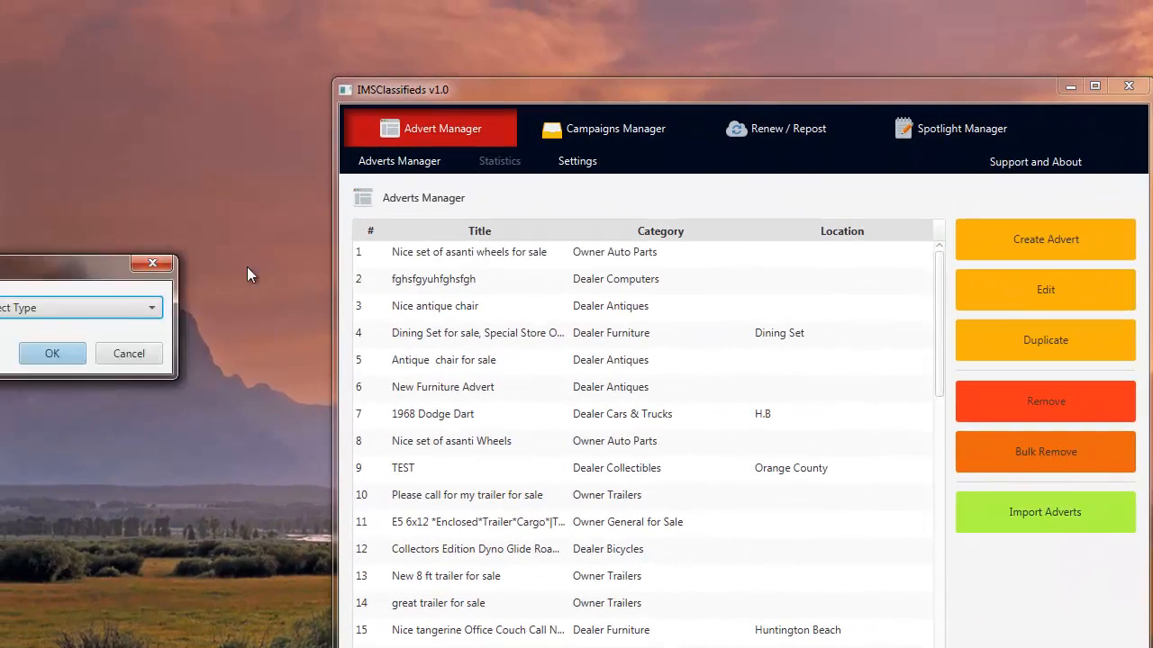
pyautogui.click(641, 303)
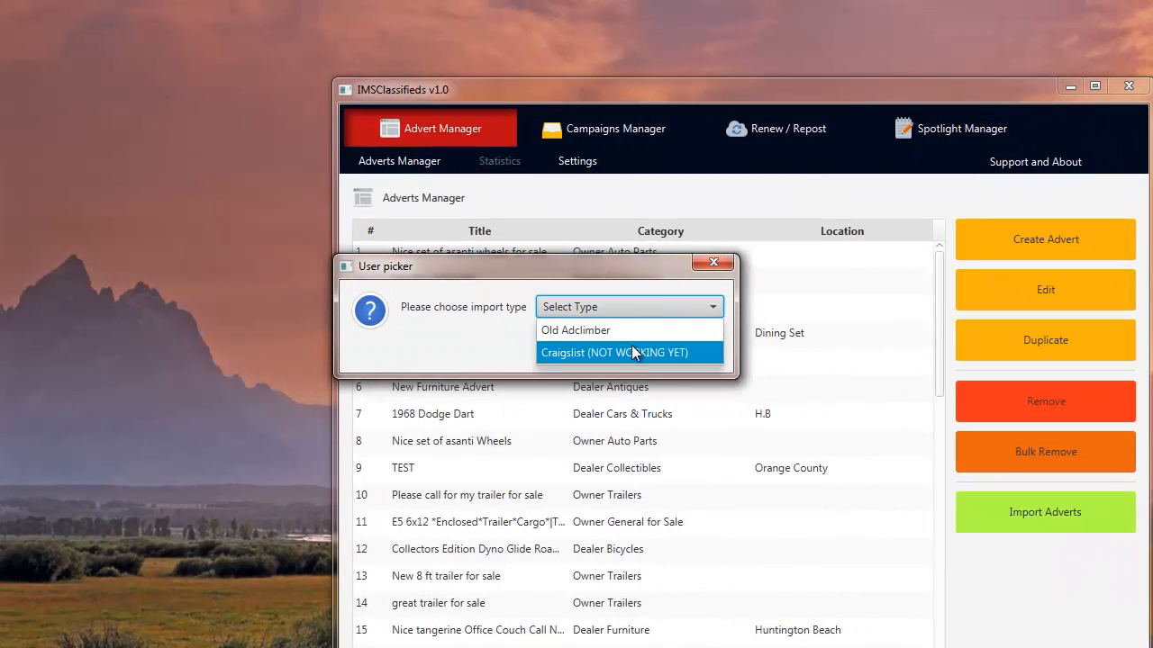
pyautogui.click(641, 347)
pyautogui.click(620, 352)
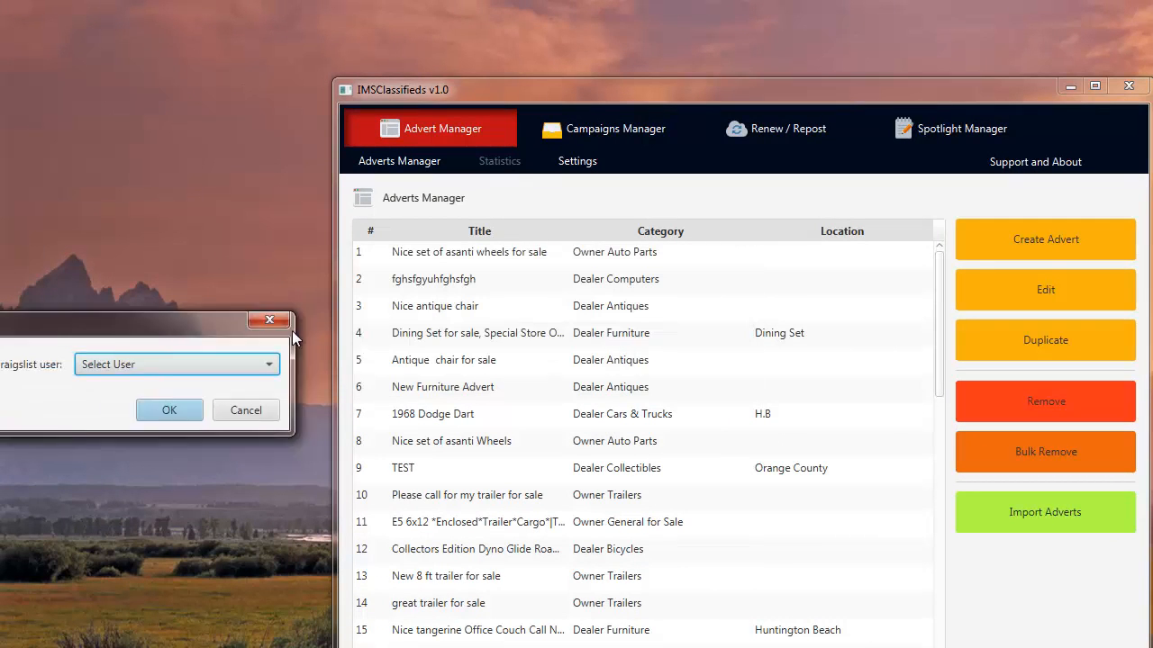
pyautogui.click(716, 382)
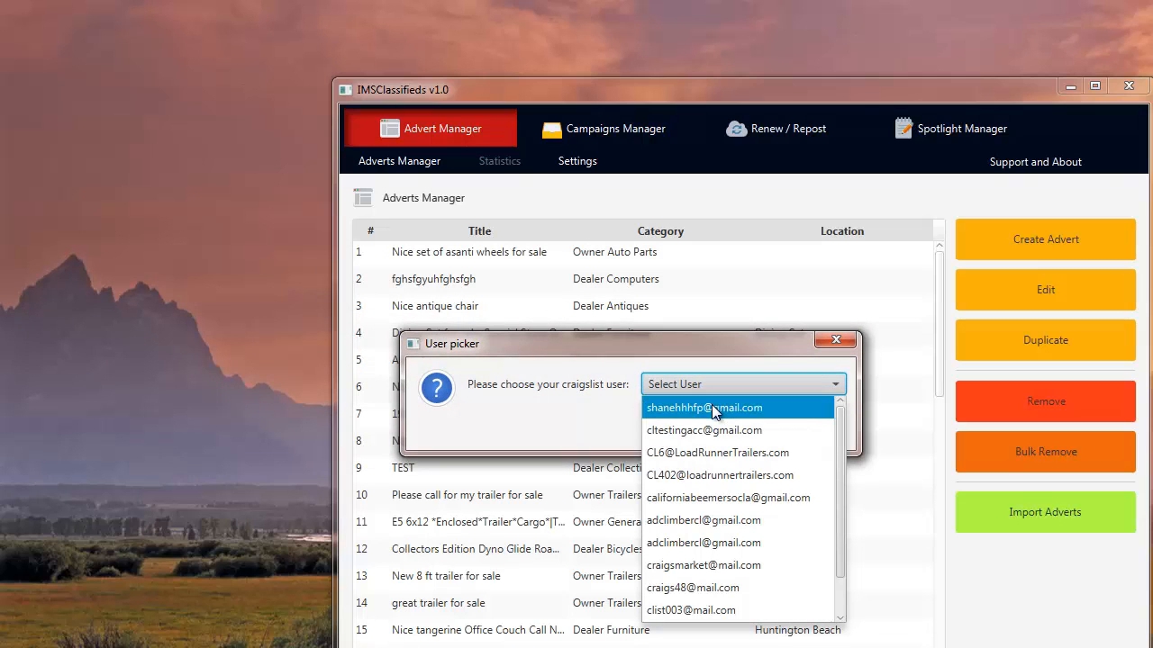
pyautogui.click(703, 499)
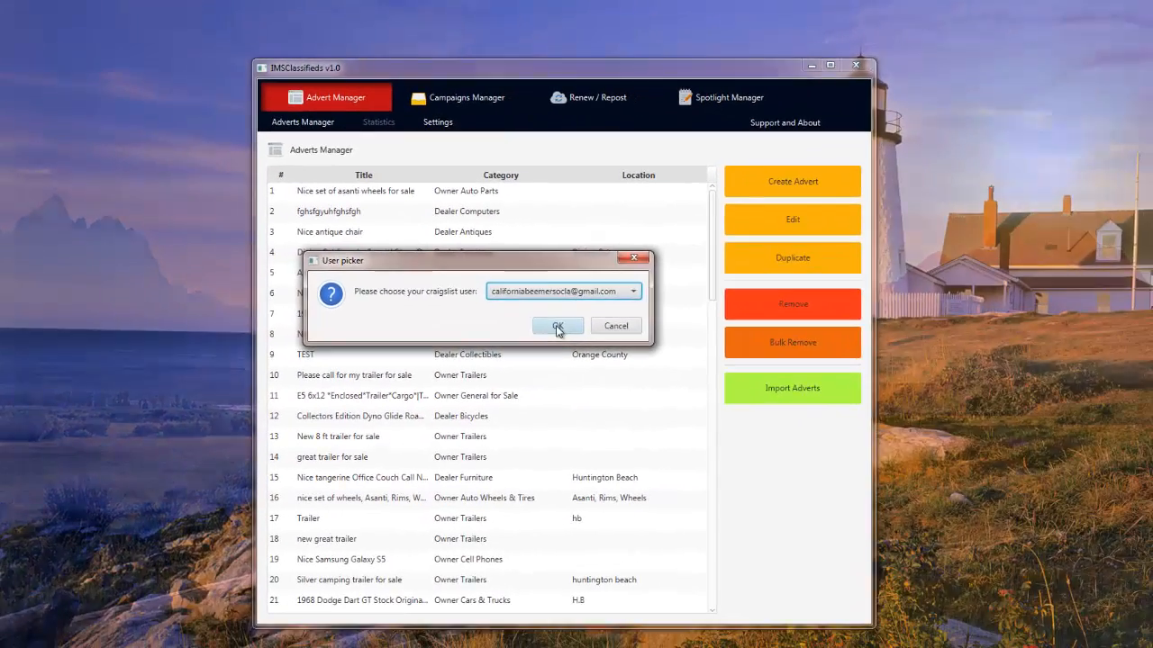
pyautogui.click(736, 429)
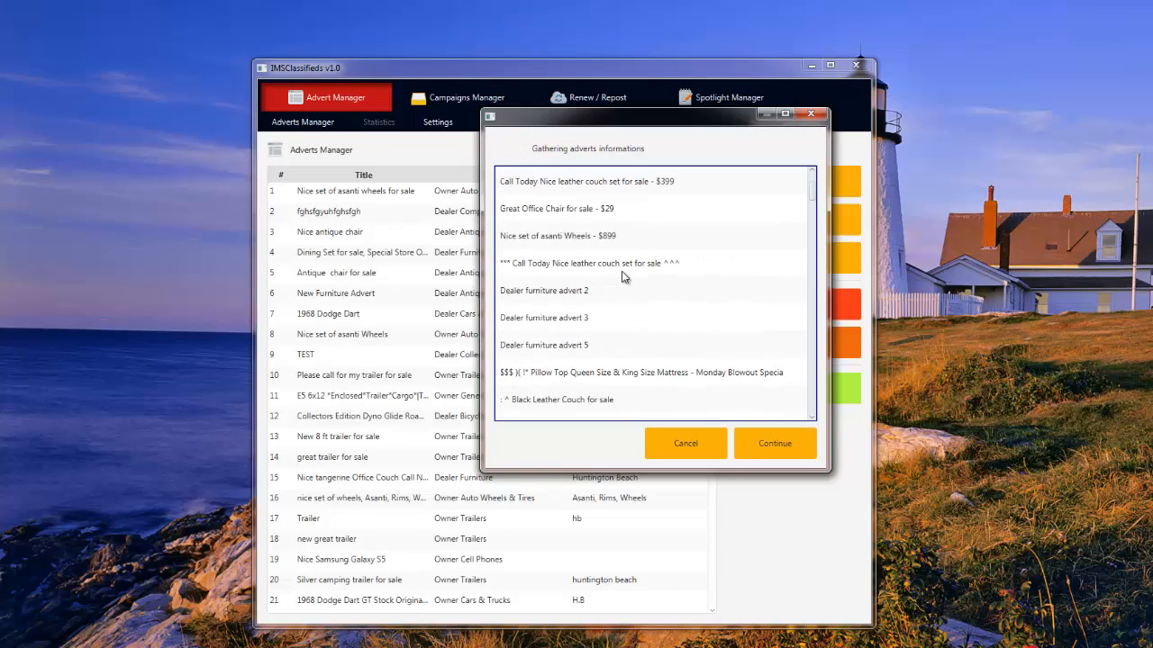
# Select Dealer furniture adverts 2, 3, 5 and 1 plus the Queen Size Pillow Top Mattress ad and import them.
pyautogui.click(556, 298)
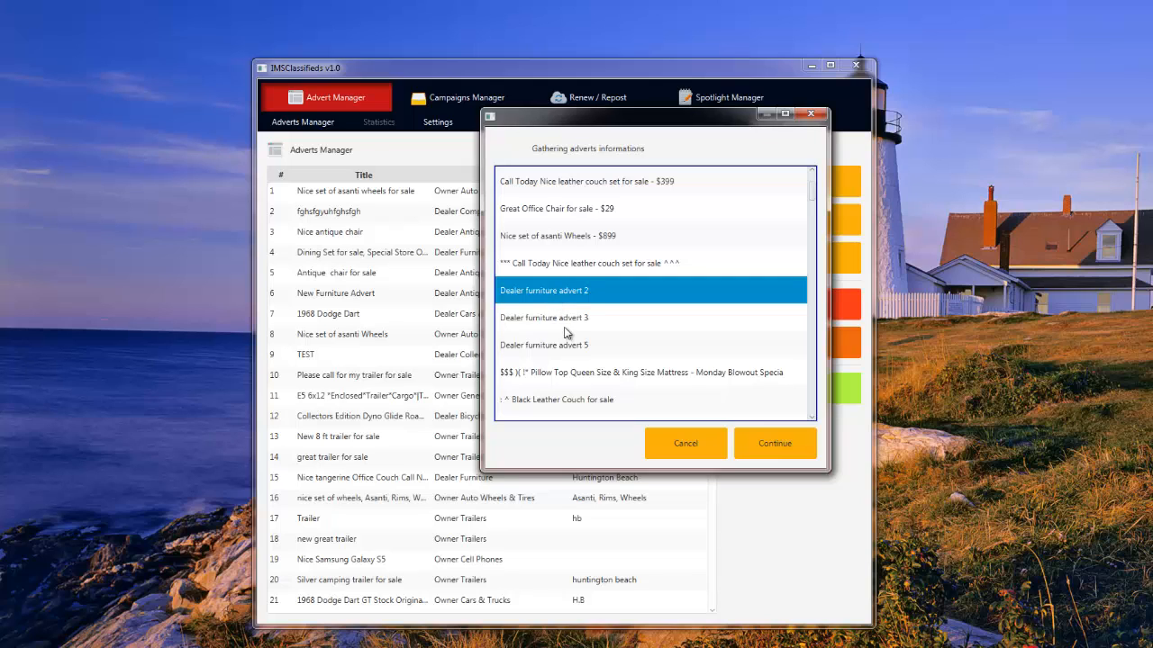
pyautogui.keyDown('ctrl'); pyautogui.click(564, 326); pyautogui.keyUp('ctrl')
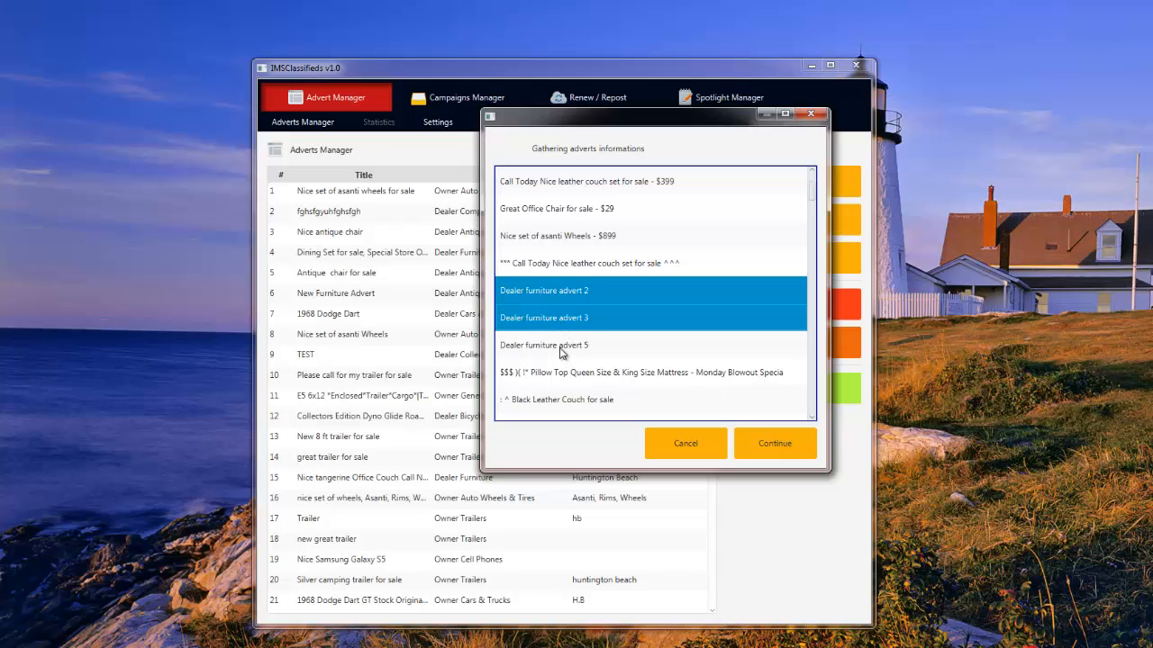
pyautogui.keyDown('ctrl'); pyautogui.click(565, 354); pyautogui.keyUp('ctrl')
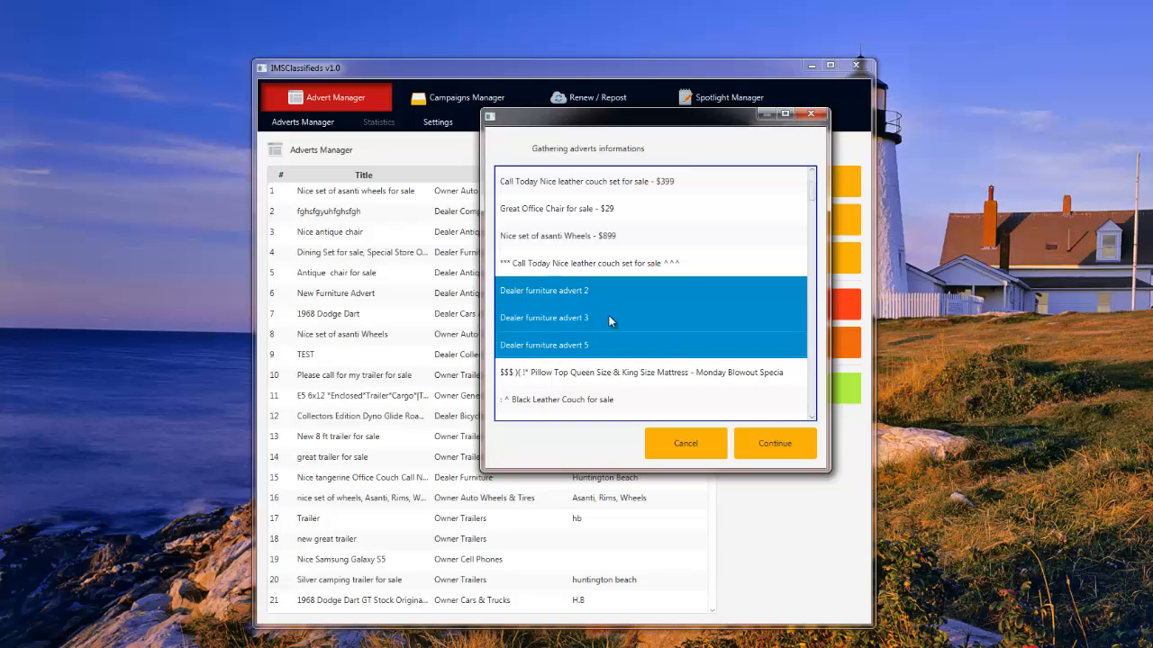
pyautogui.scroll(-2, 608, 315)
pyautogui.keyDown('ctrl'); pyautogui.click(556, 322); pyautogui.keyUp('ctrl')
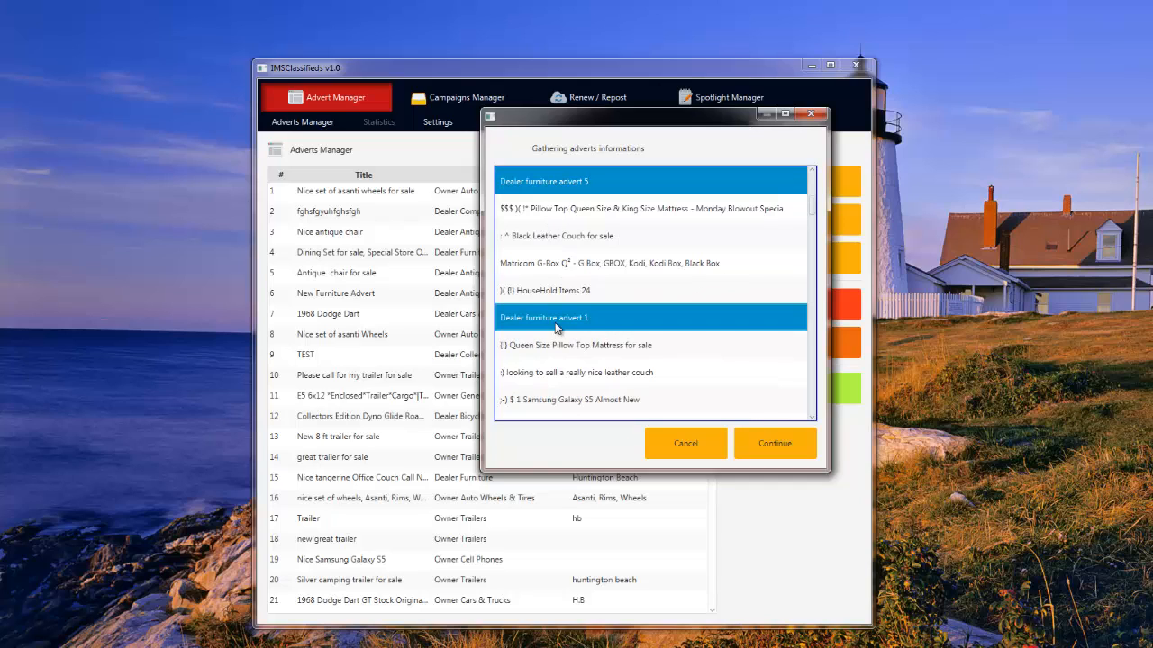
pyautogui.keyDown('ctrl'); pyautogui.click(595, 345); pyautogui.keyUp('ctrl')
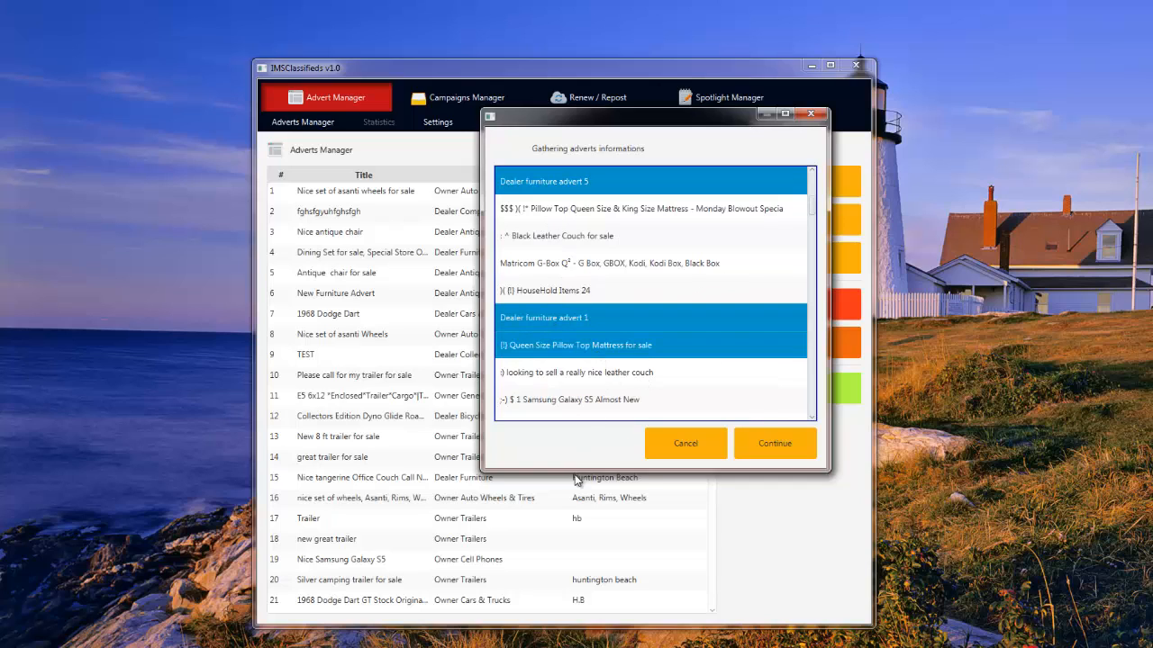
pyautogui.click(796, 451)
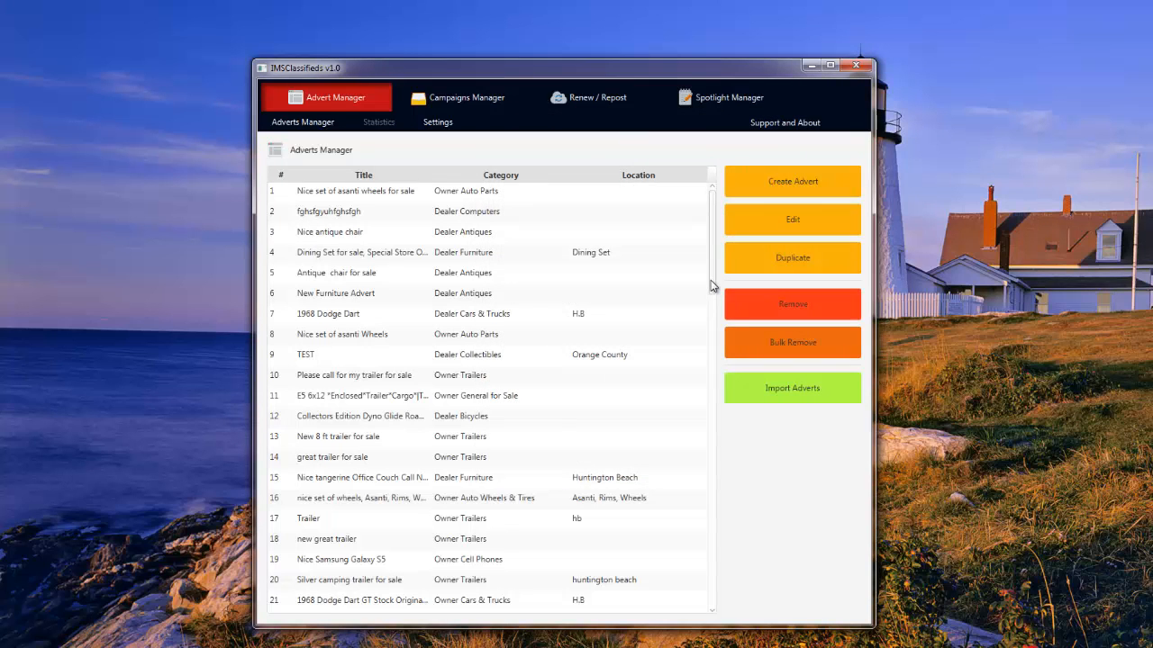
# Scroll to the list bottom and review the imported Dealer furniture adverts in rows 78 to 82.
pyautogui.moveTo(712, 286); pyautogui.dragTo(669, 610)
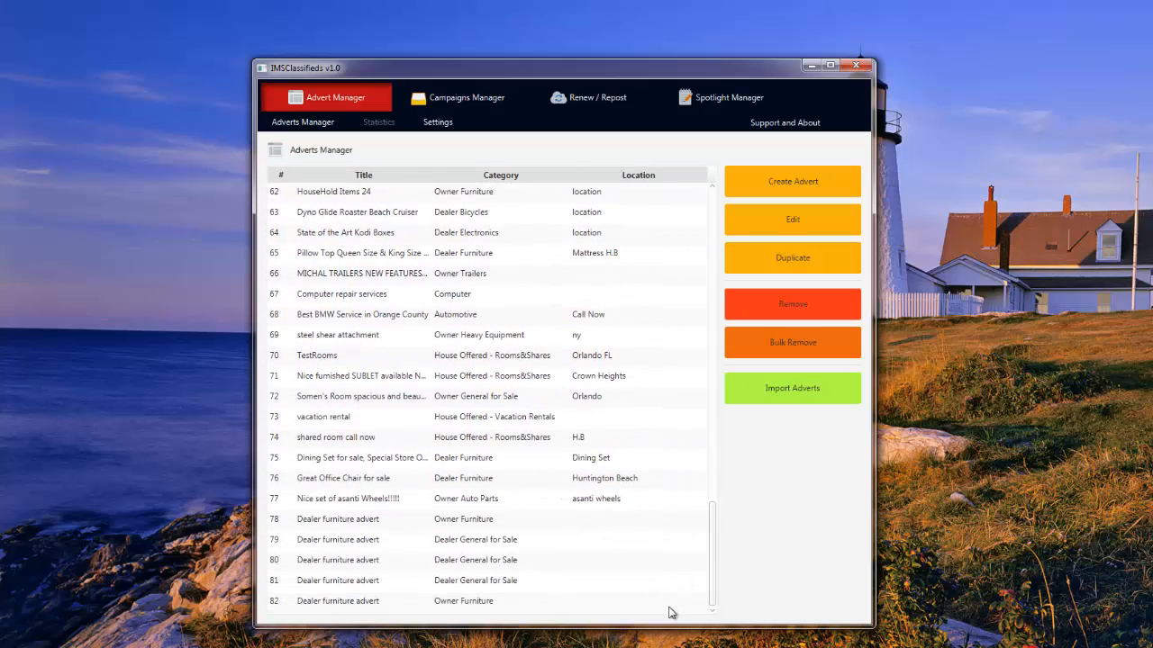
pyautogui.click(352, 525)
pyautogui.click(347, 540)
pyautogui.click(342, 560)
pyautogui.click(336, 578)
pyautogui.click(333, 601)
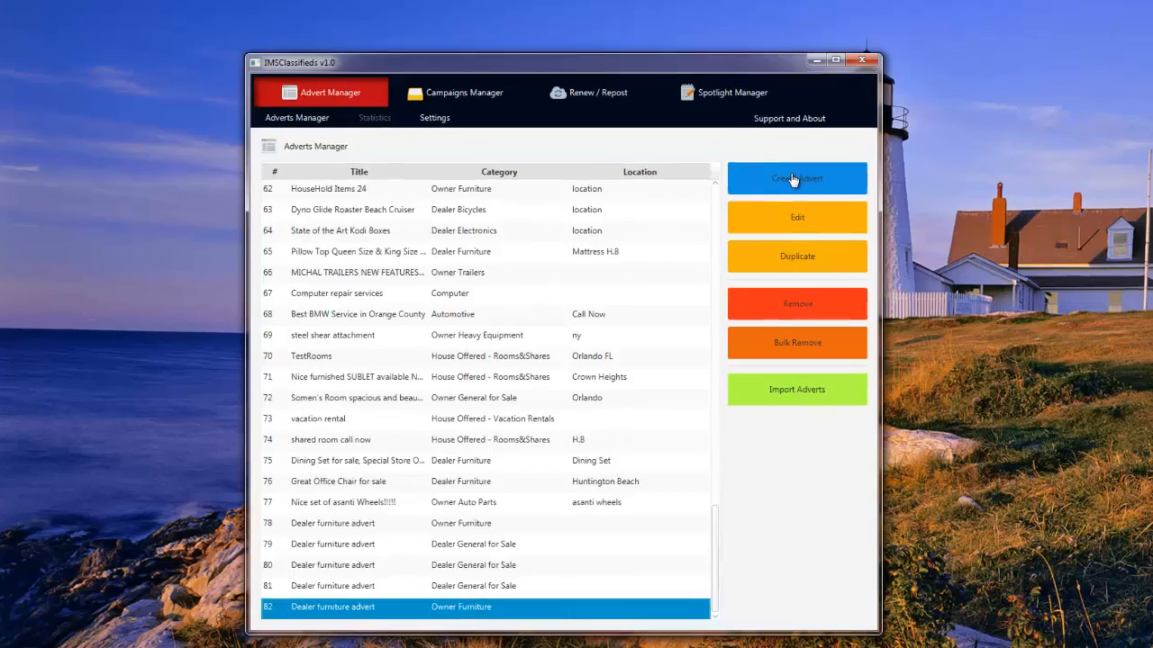
# Create a new For Sale - By Dealer advert in the Dealer Furniture category.
pyautogui.click(792, 180)
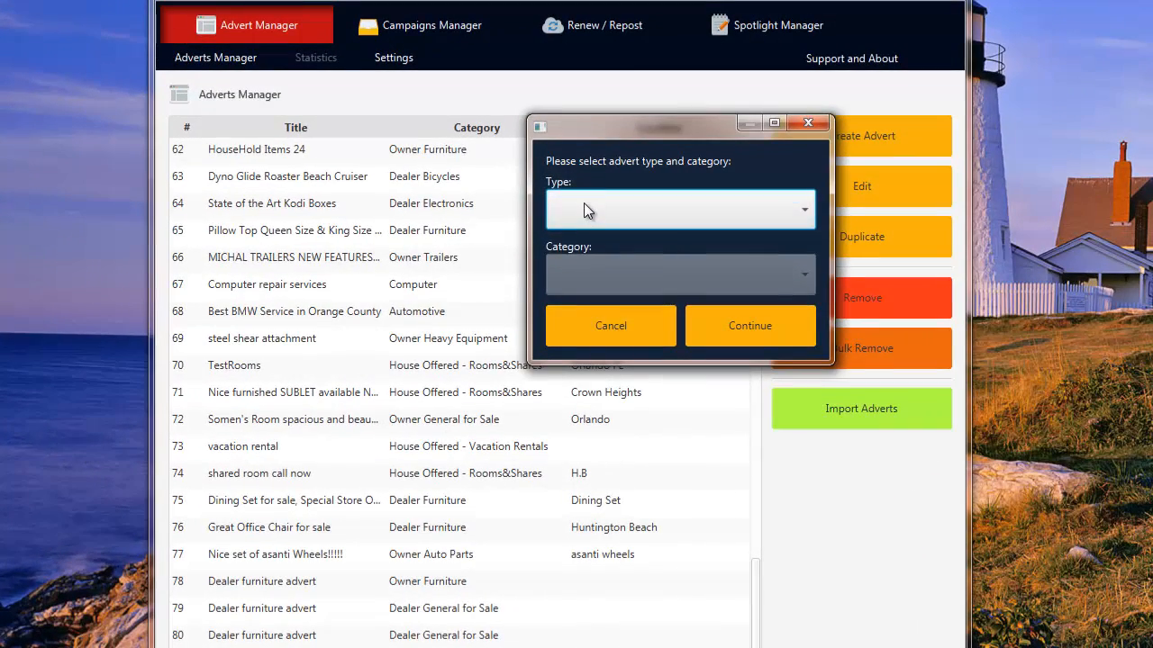
pyautogui.click(584, 209)
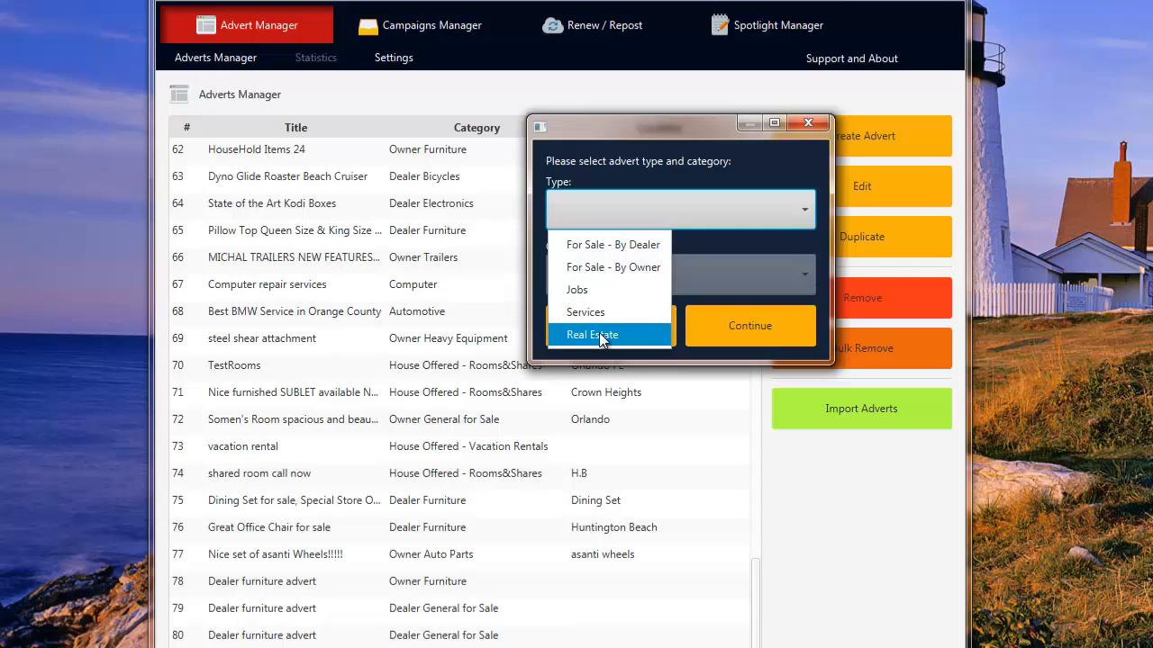
pyautogui.click(611, 245)
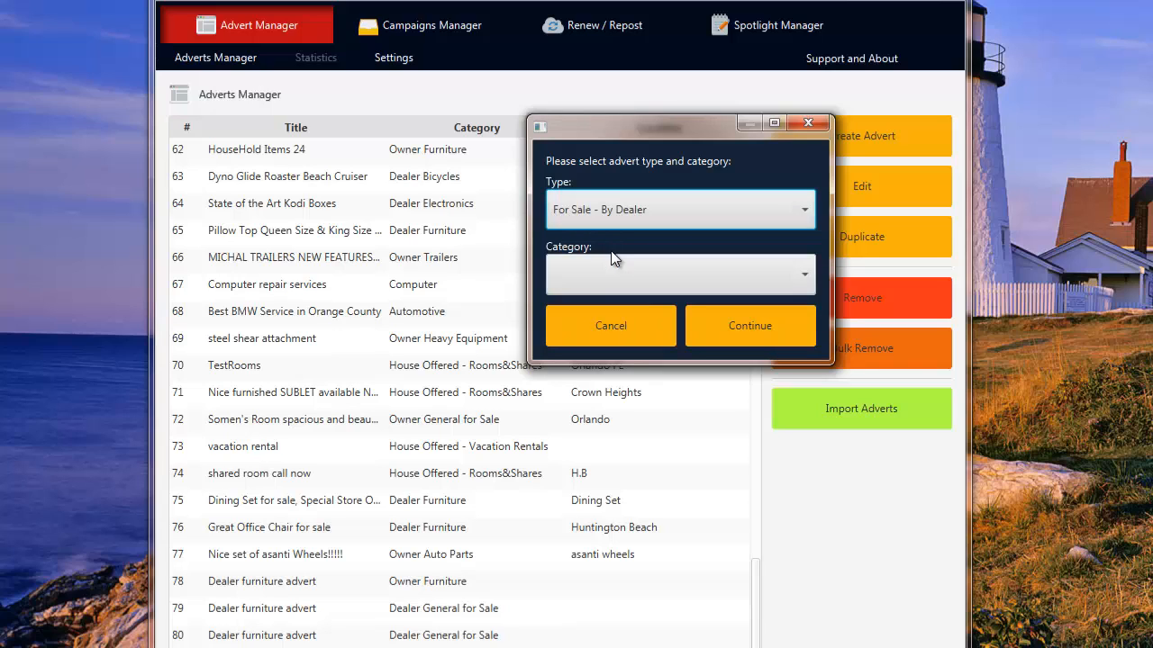
pyautogui.click(806, 287)
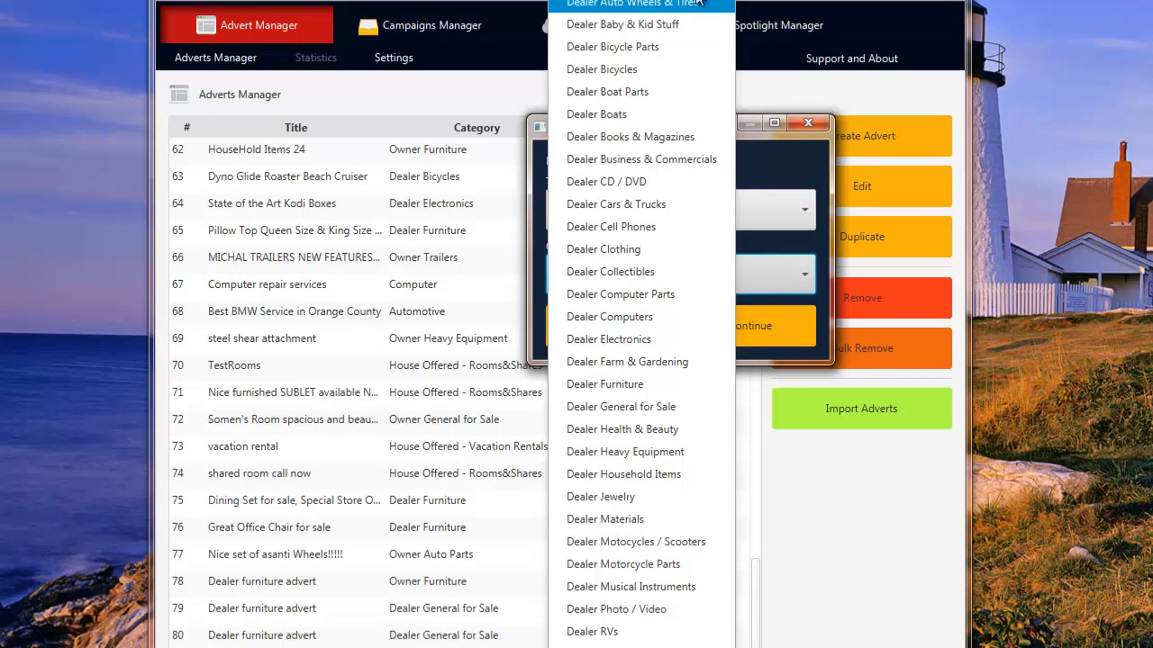
pyautogui.click(621, 389)
pyautogui.click(747, 333)
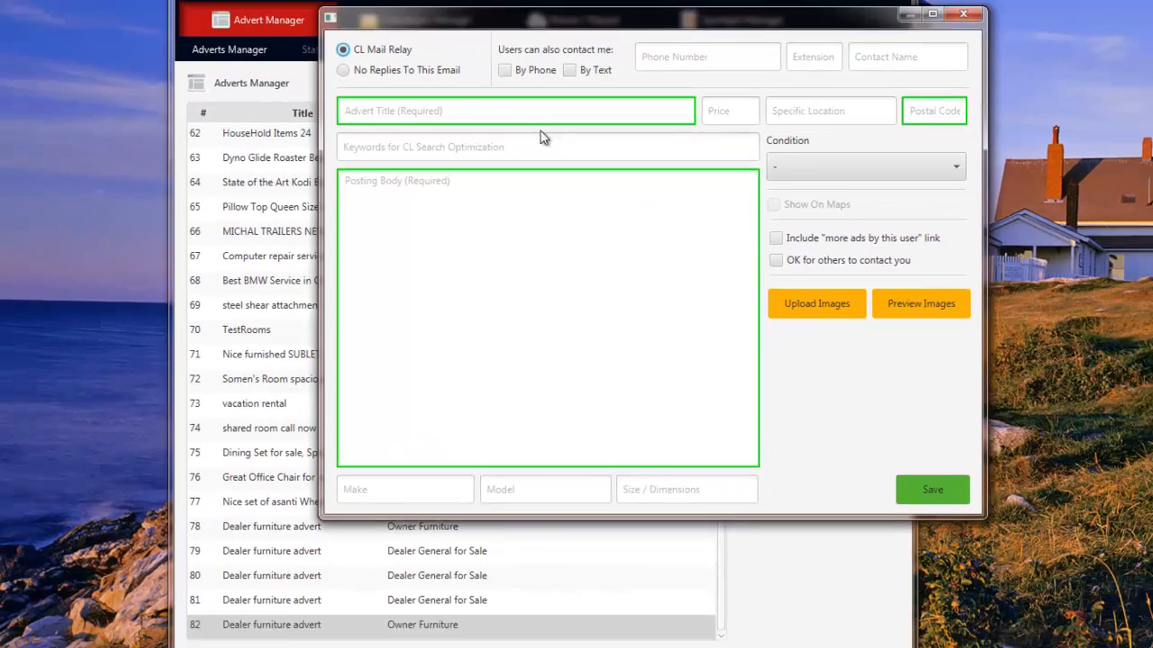
# Title the advert 'Great Black Leather Couch Call Today!!!!'.
pyautogui.click(551, 128)
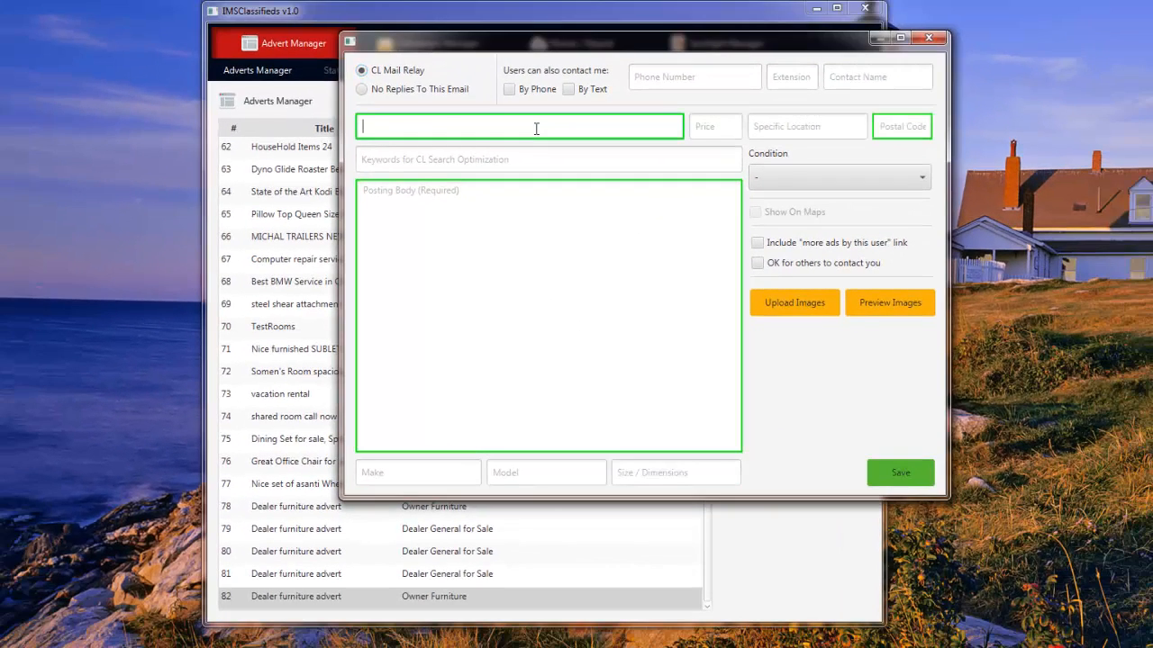
pyautogui.write('Great Black Leather Couch Call T')
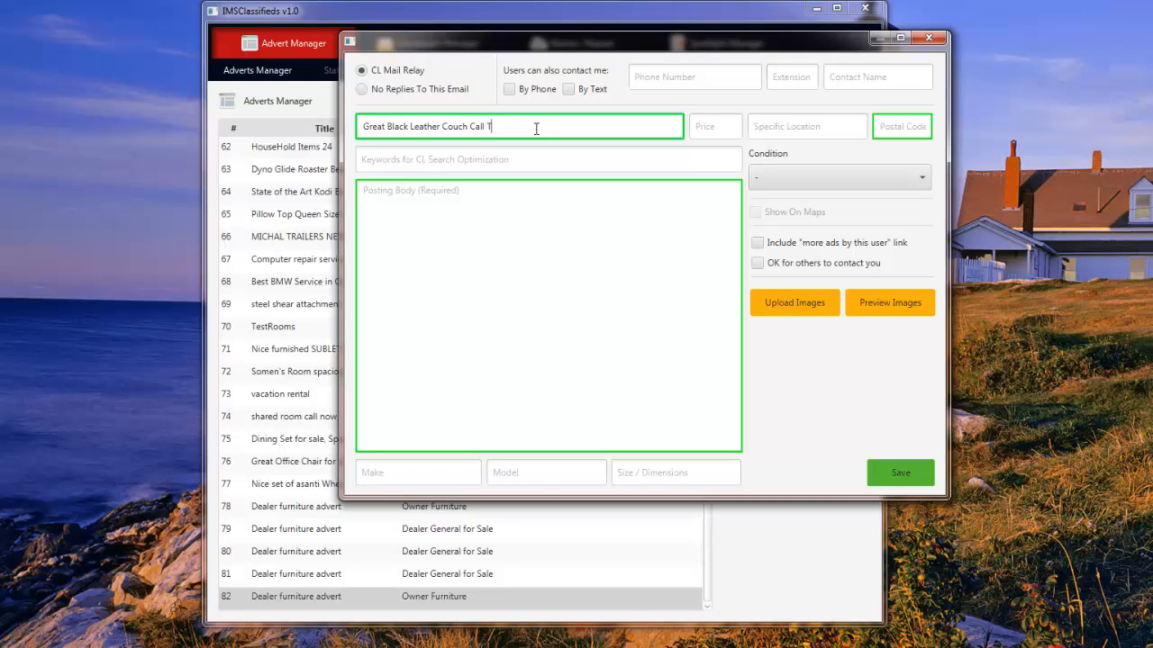
pyautogui.write('oday!!!!!')
pyautogui.click(450, 160)
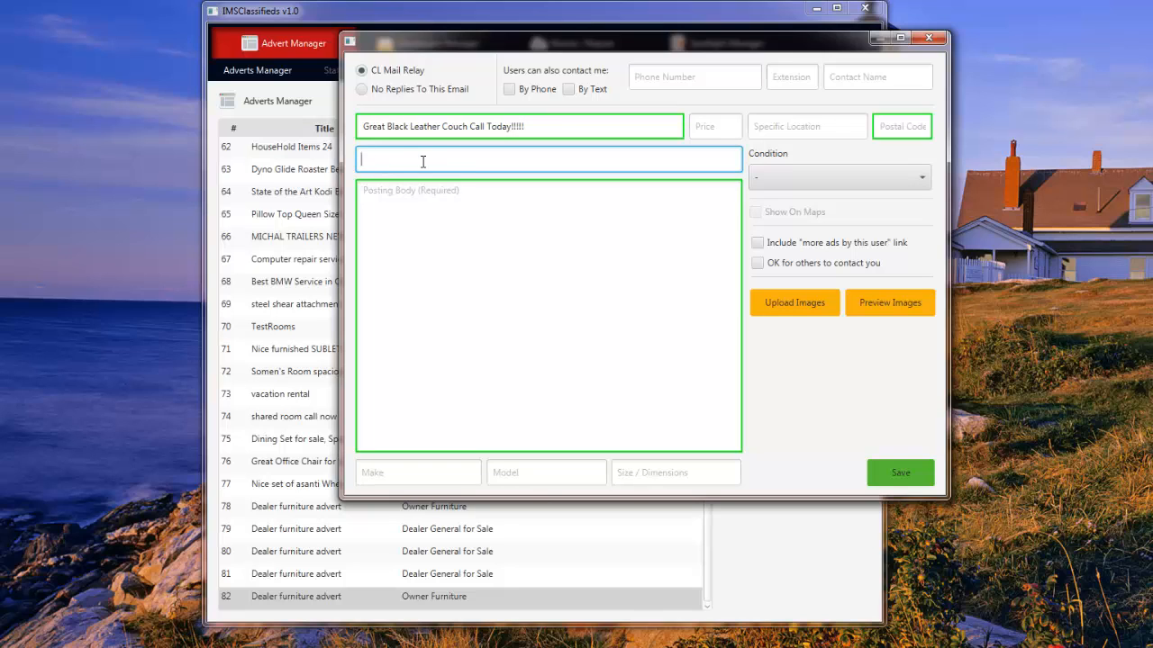
# Enter keywords Black Leather Couch, office couch, brown leather couch and white leather couch.
pyautogui.moveTo(467, 126); pyautogui.dragTo(388, 130)
pyautogui.rightClick(396, 130)
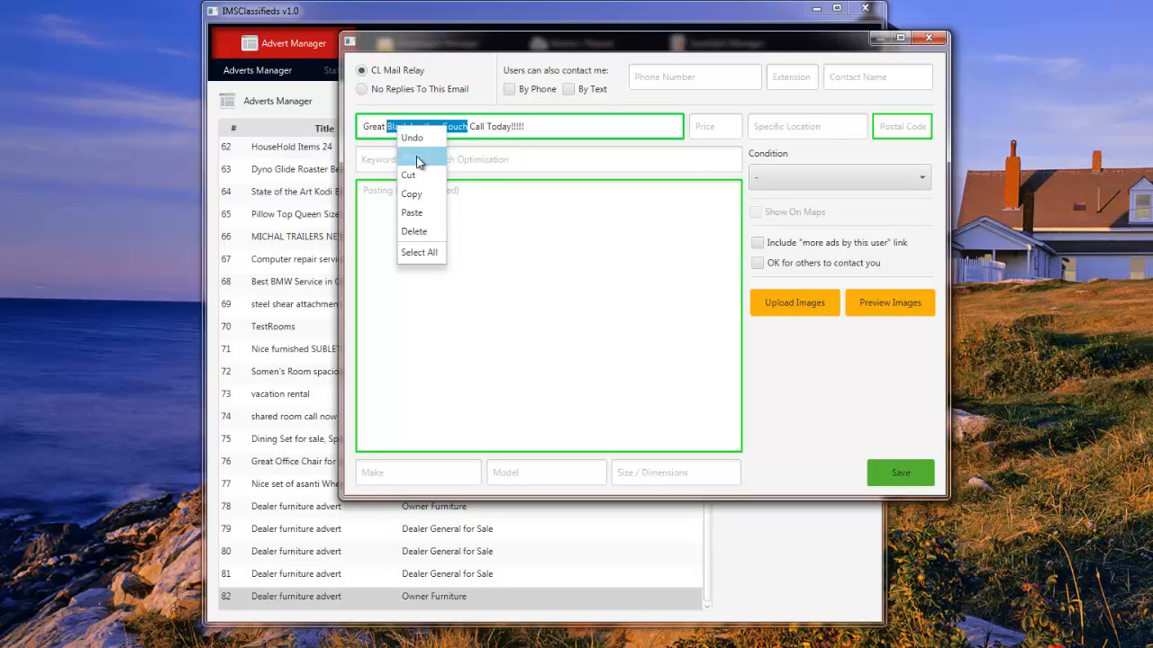
pyautogui.click(415, 194)
pyautogui.click(406, 159)
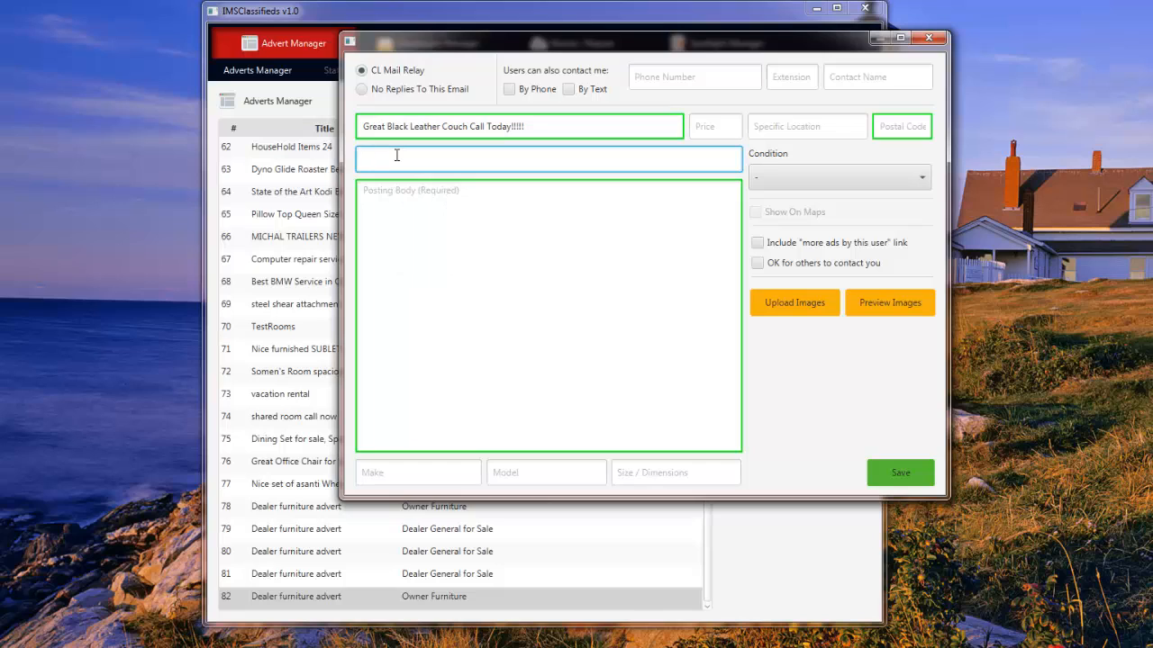
pyautogui.hotkey('ctrl', 'v')
pyautogui.write(', office couch, brown')
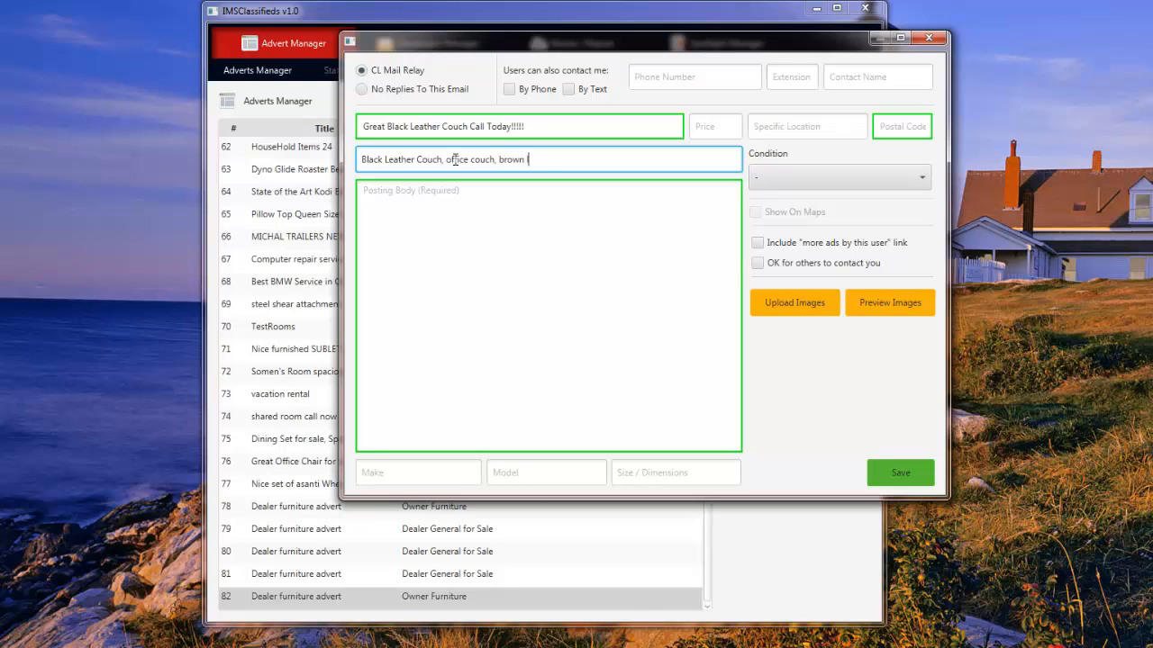
pyautogui.write(' leather couch')
pyautogui.write(', white leather couch')
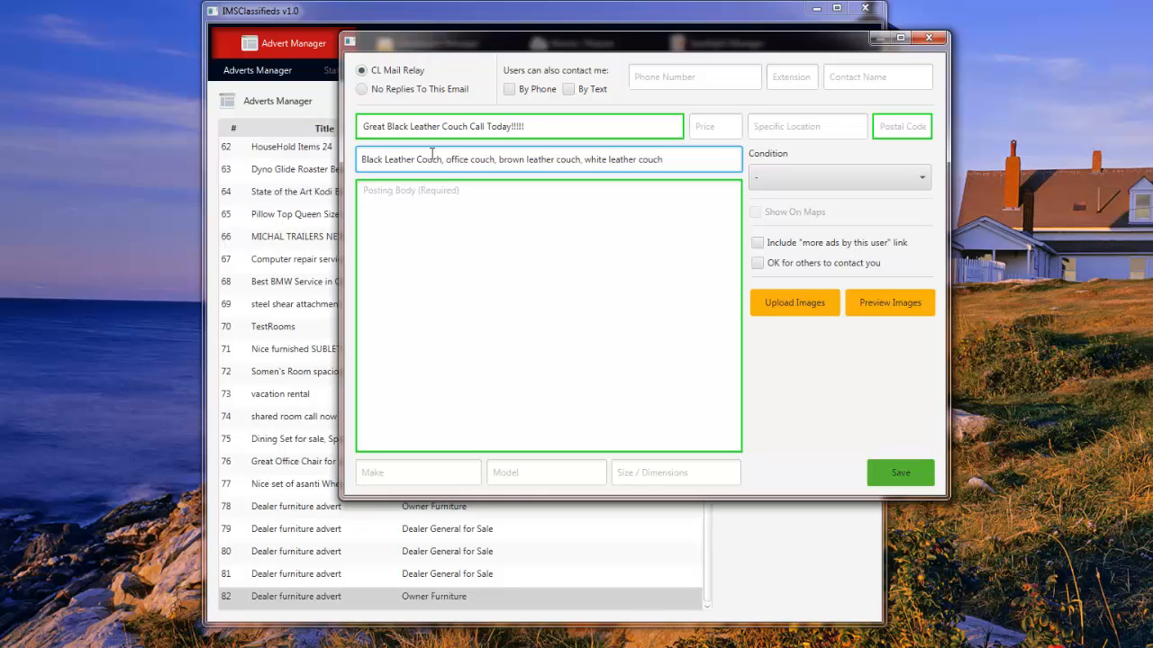
pyautogui.click(906, 124)
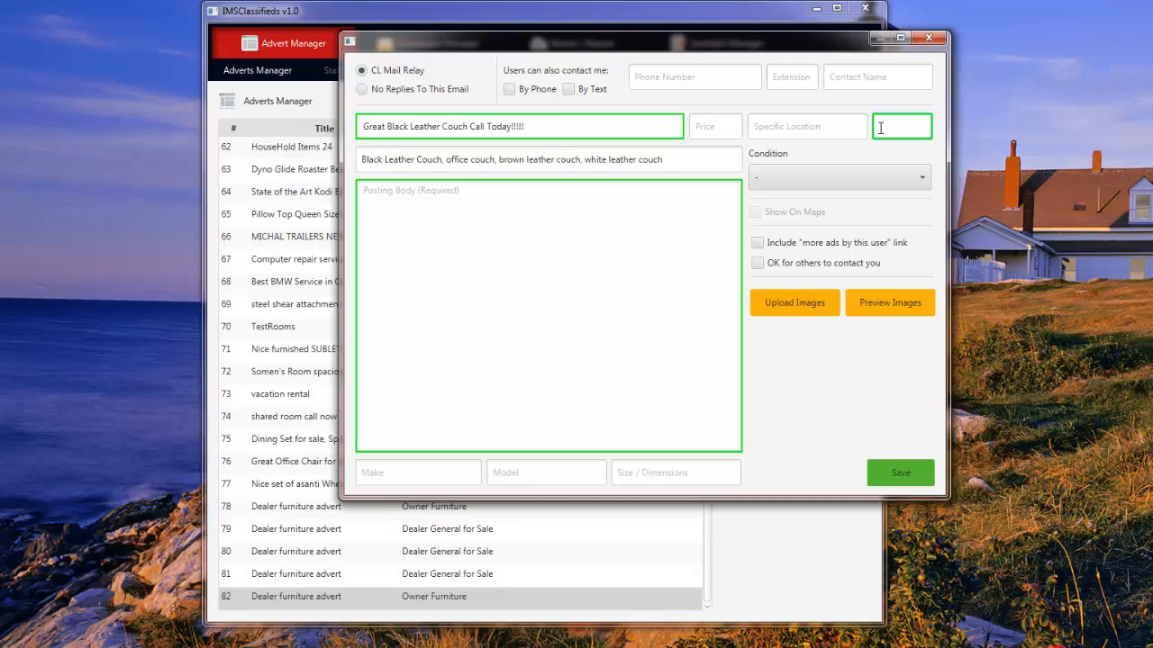
# Enter 2649 as the postal code.
pyautogui.write('7286')
pyautogui.press('BackSpace')
pyautogui.press('BackSpace')
pyautogui.press('BackSpace')
pyautogui.write('2649')
# Write the description about a great deal on the couch you've been waiting for.
pyautogui.moveTo(665, 160); pyautogui.dragTo(302, 162)
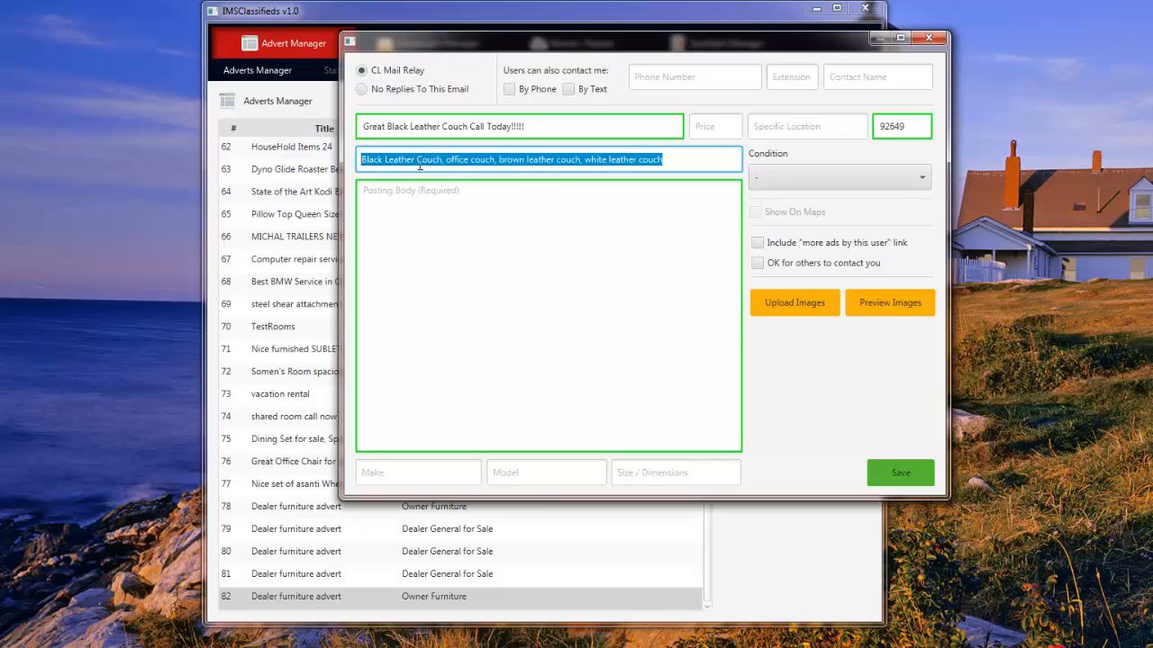
pyautogui.rightClick(435, 160)
pyautogui.click(453, 225)
pyautogui.click(441, 208)
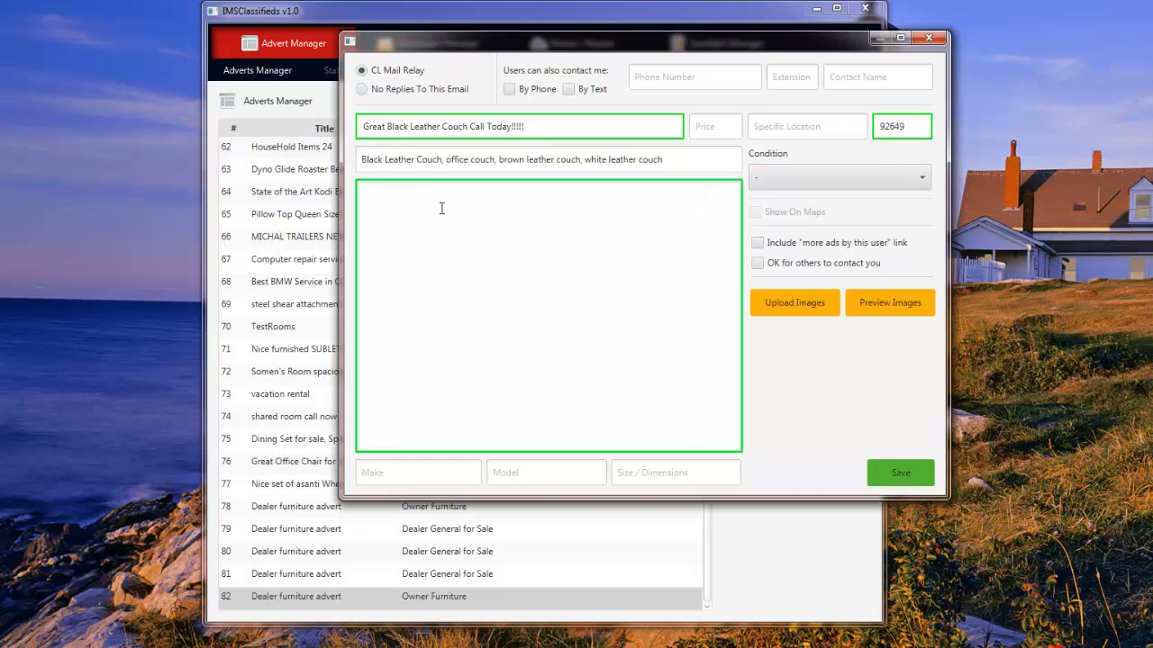
pyautogui.write('This is a great')
pyautogui.write("deal on the couch you've been waiting f")
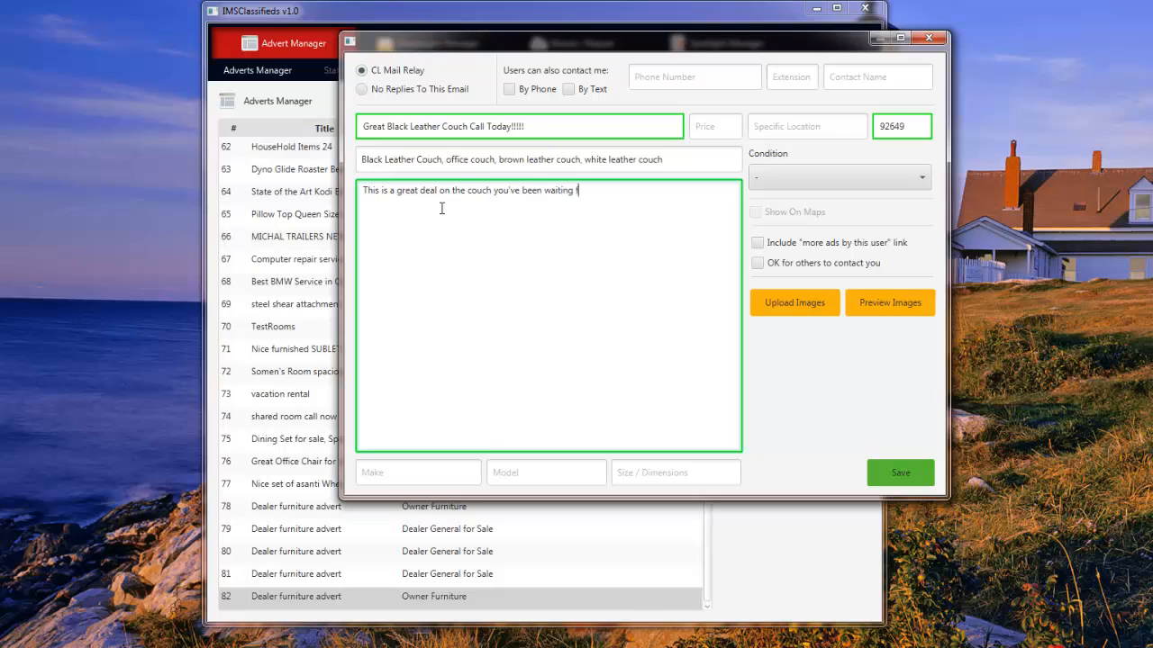
pyautogui.write('or.')
# Set the condition to like new and bring up the image file picker.
pyautogui.click(870, 176)
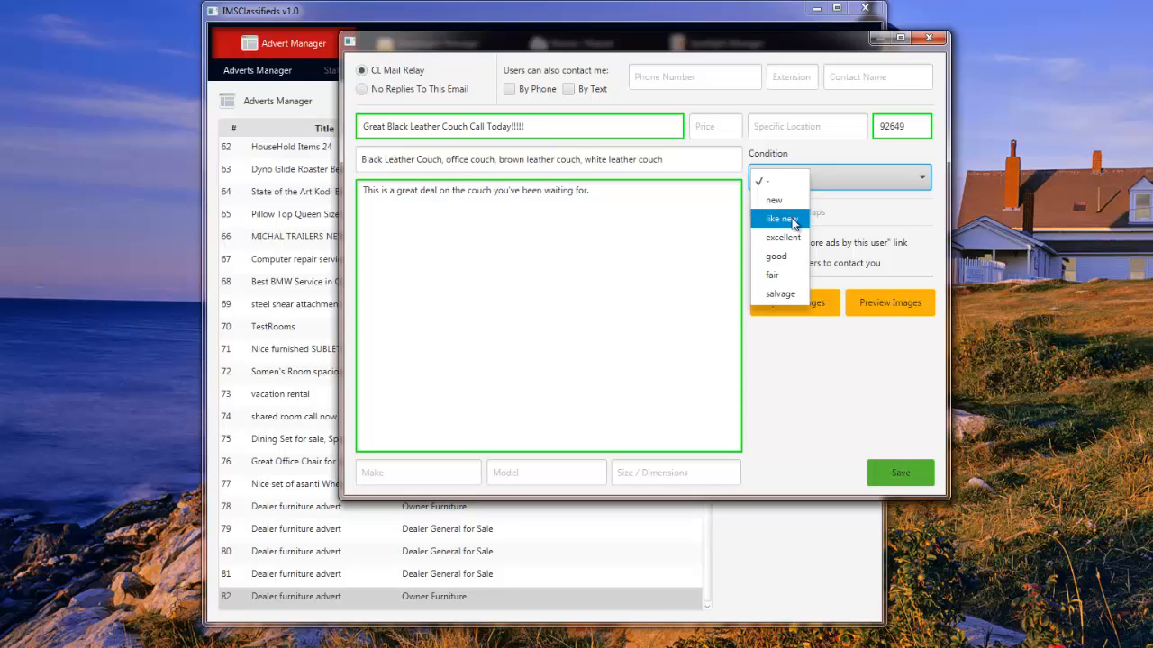
pyautogui.click(781, 219)
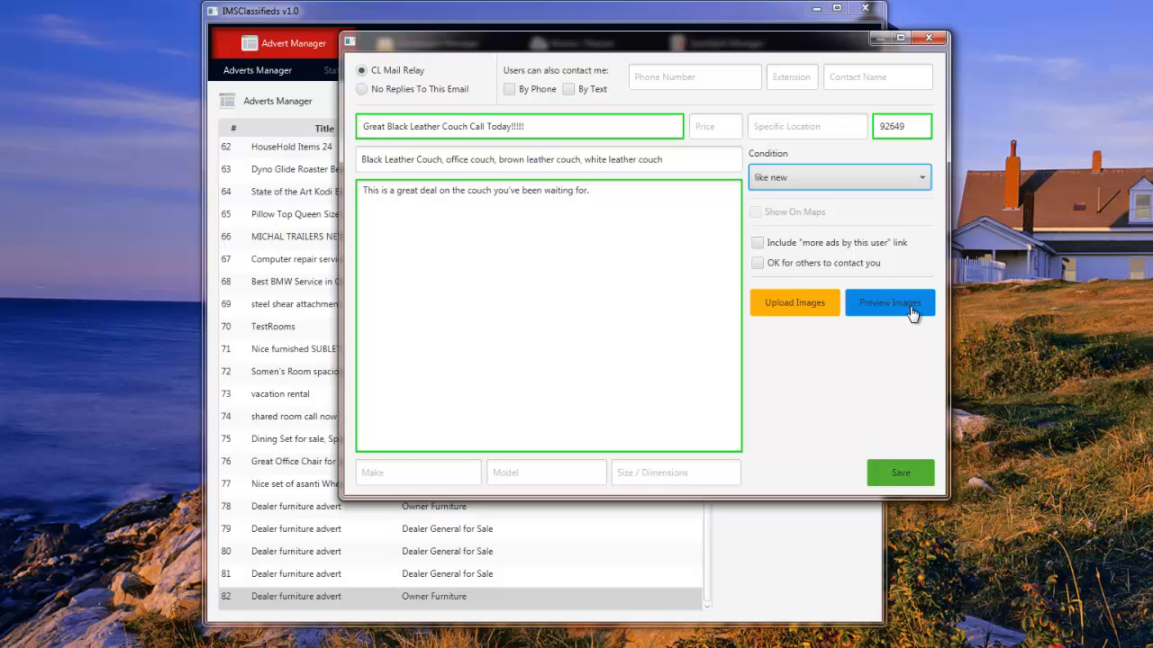
pyautogui.click(804, 312)
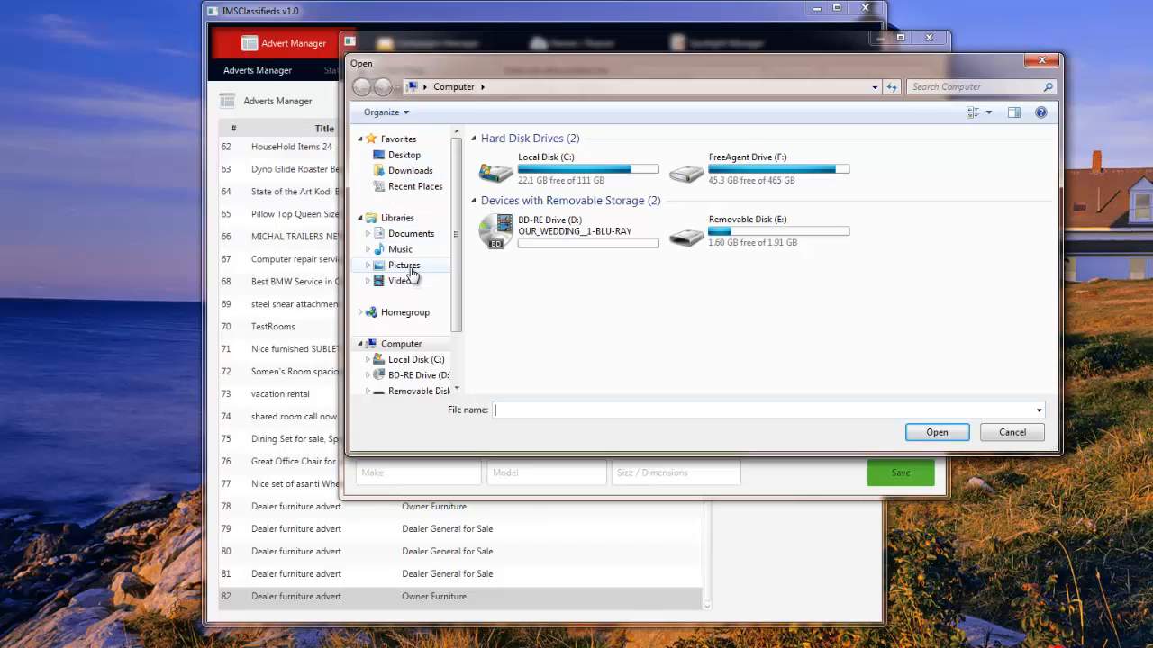
# Attach all eight pictures from Pictures > Sample Pictures to the advert.
pyautogui.click(404, 266)
pyautogui.doubleClick(755, 251)
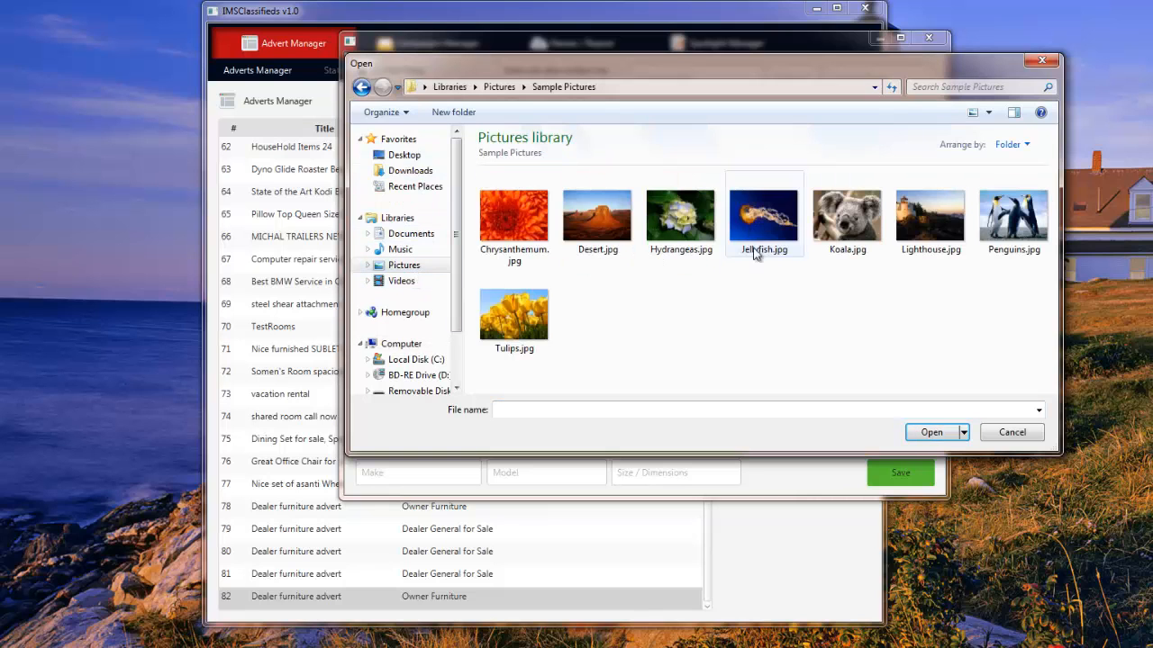
pyautogui.moveTo(1035, 319); pyautogui.dragTo(538, 235)
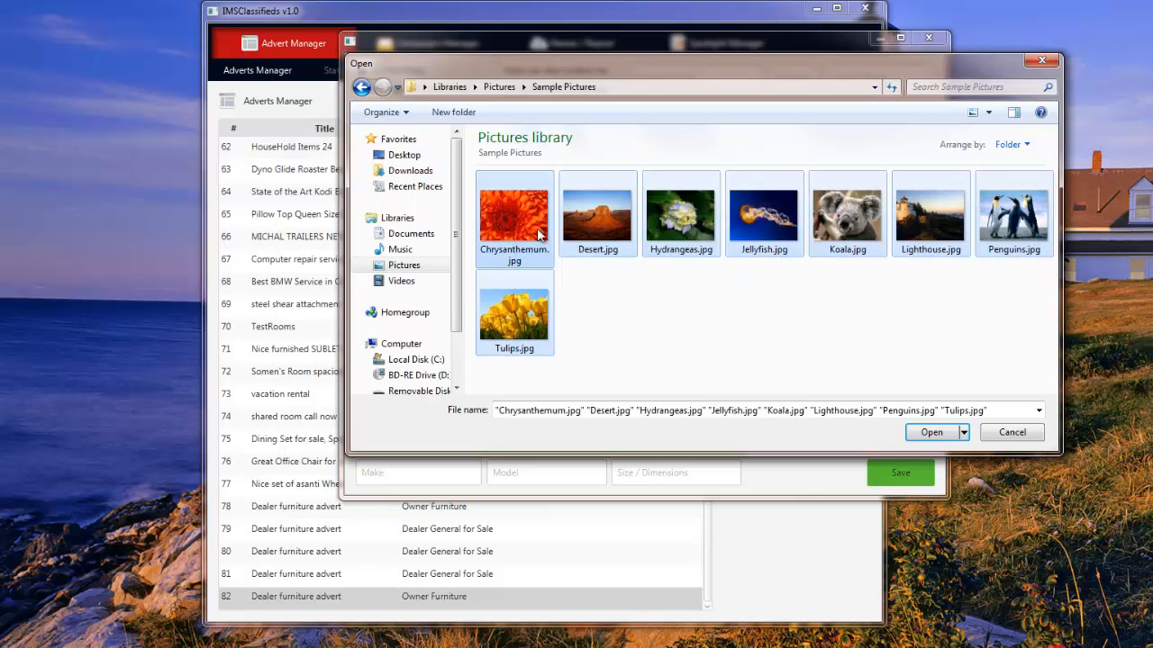
pyautogui.click(927, 431)
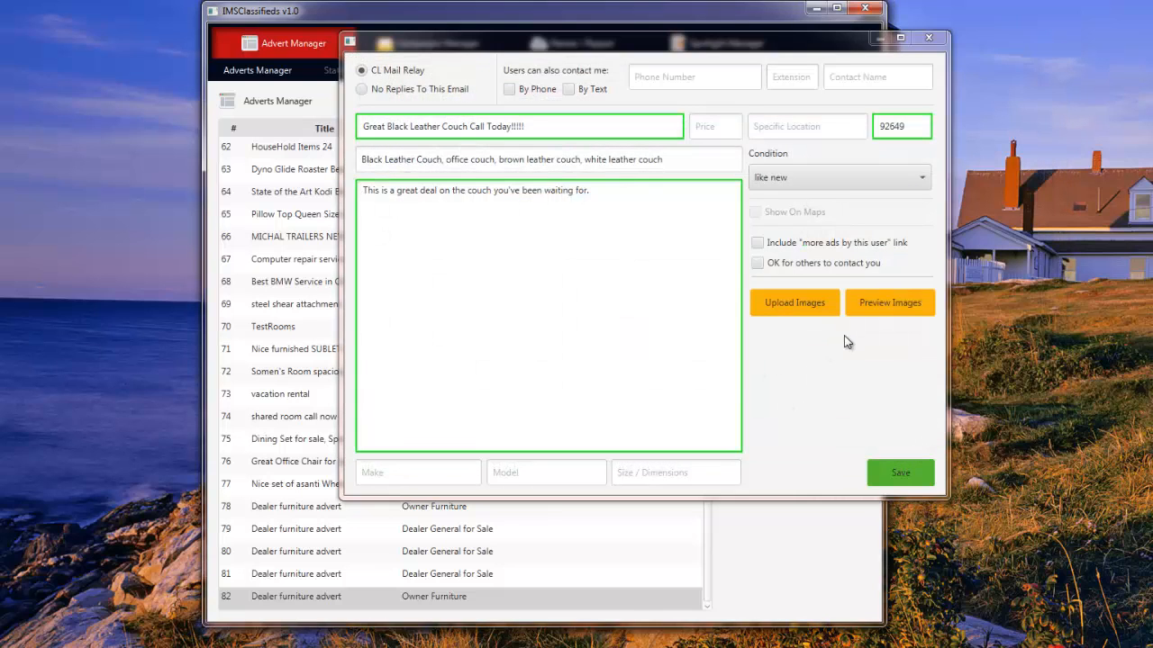
# Remove the orange Chrysanthemum image in the preview and recheck the remaining images.
pyautogui.click(892, 302)
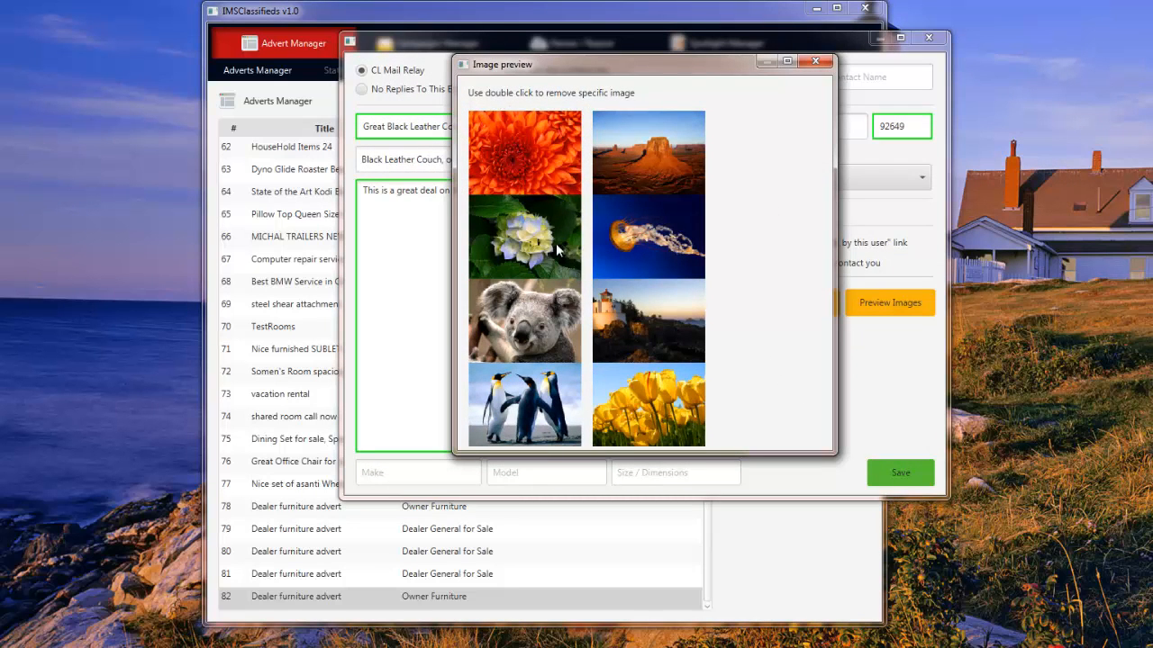
pyautogui.doubleClick(546, 159)
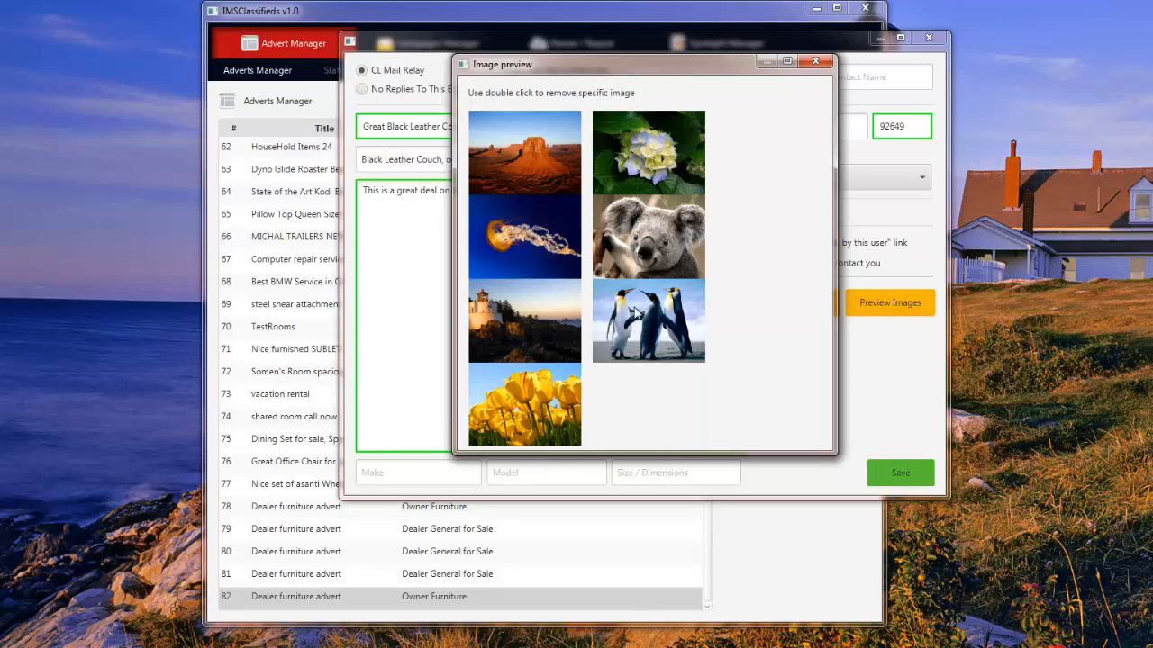
pyautogui.click(814, 61)
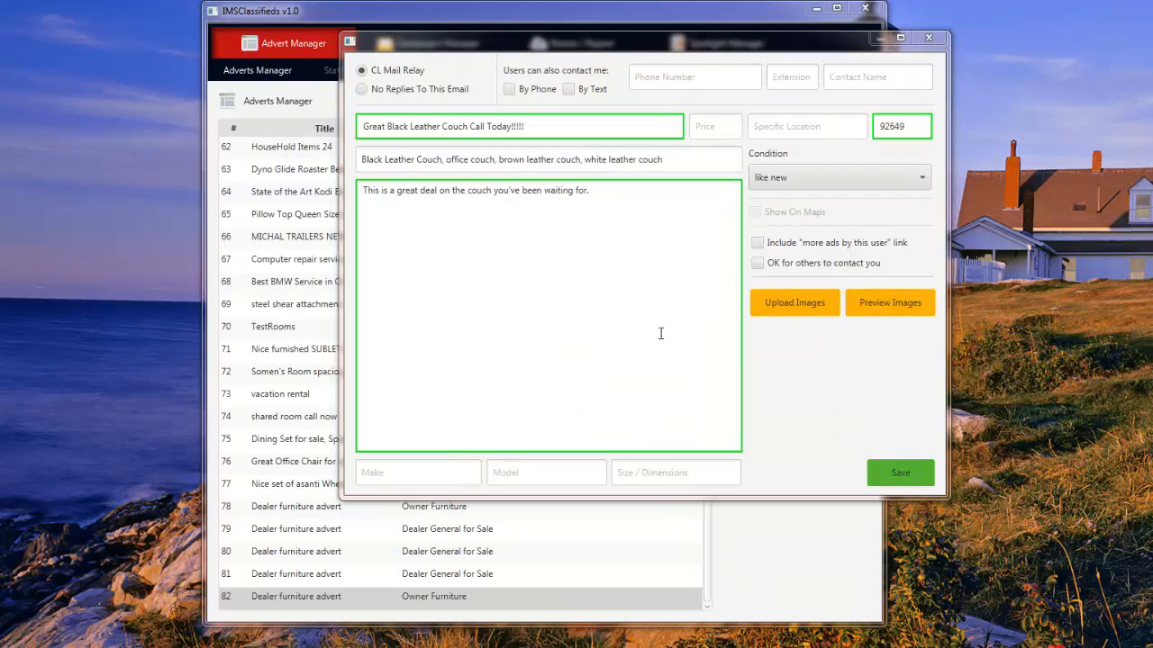
pyautogui.click(892, 304)
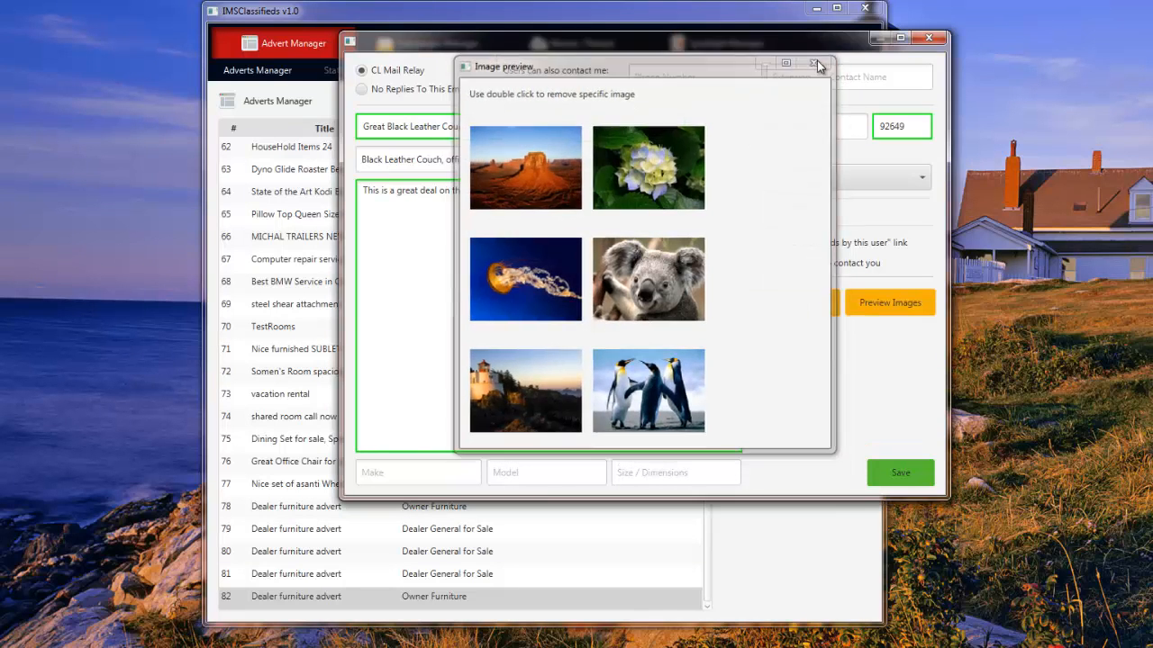
# Fill Make, Model and Size/Dimensions with 'Leather Couch' copied from the keywords.
pyautogui.click(815, 61)
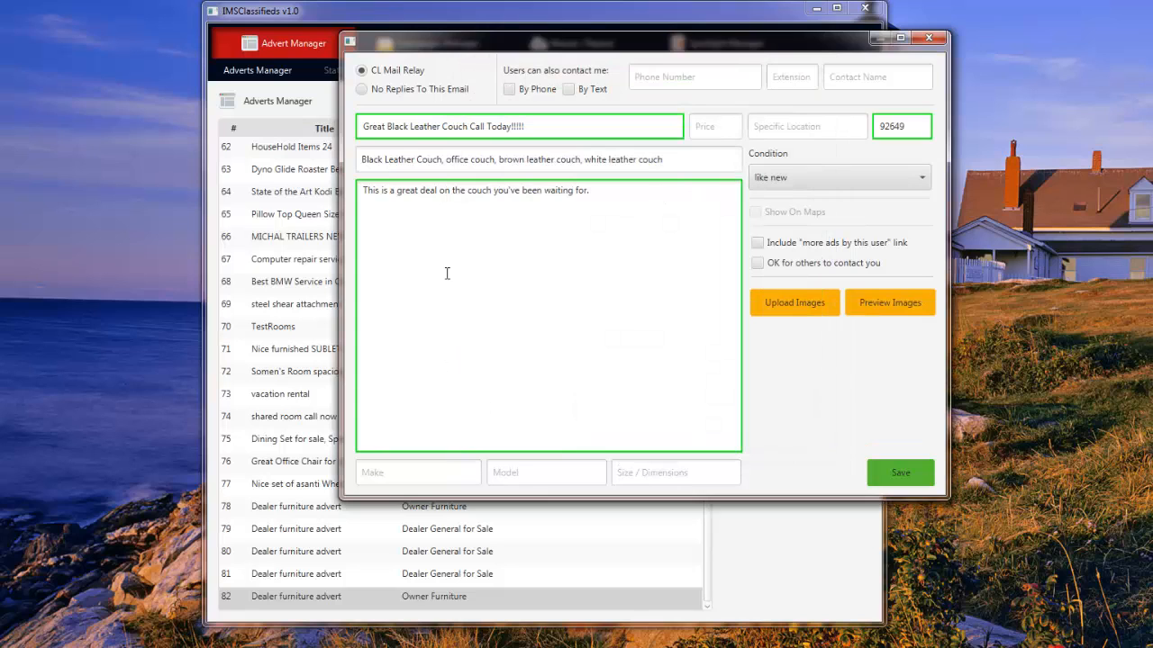
pyautogui.moveTo(441, 159); pyautogui.dragTo(392, 161)
pyautogui.rightClick(392, 161)
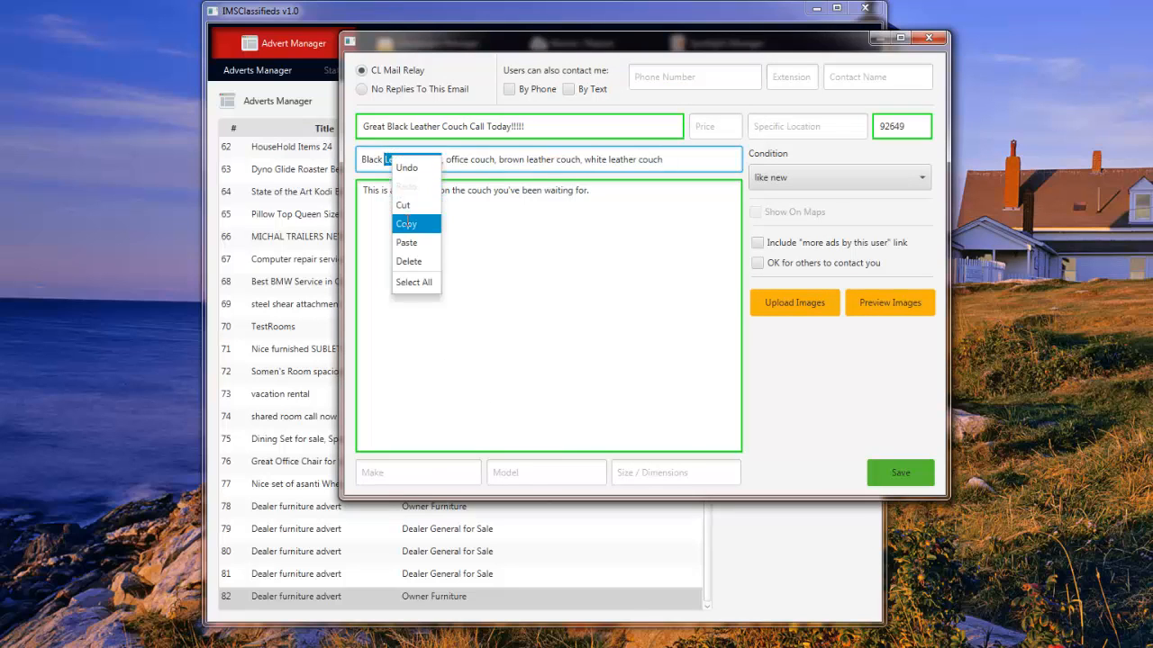
pyautogui.click(411, 221)
pyautogui.click(393, 467)
pyautogui.hotkey('ctrl', 'v')
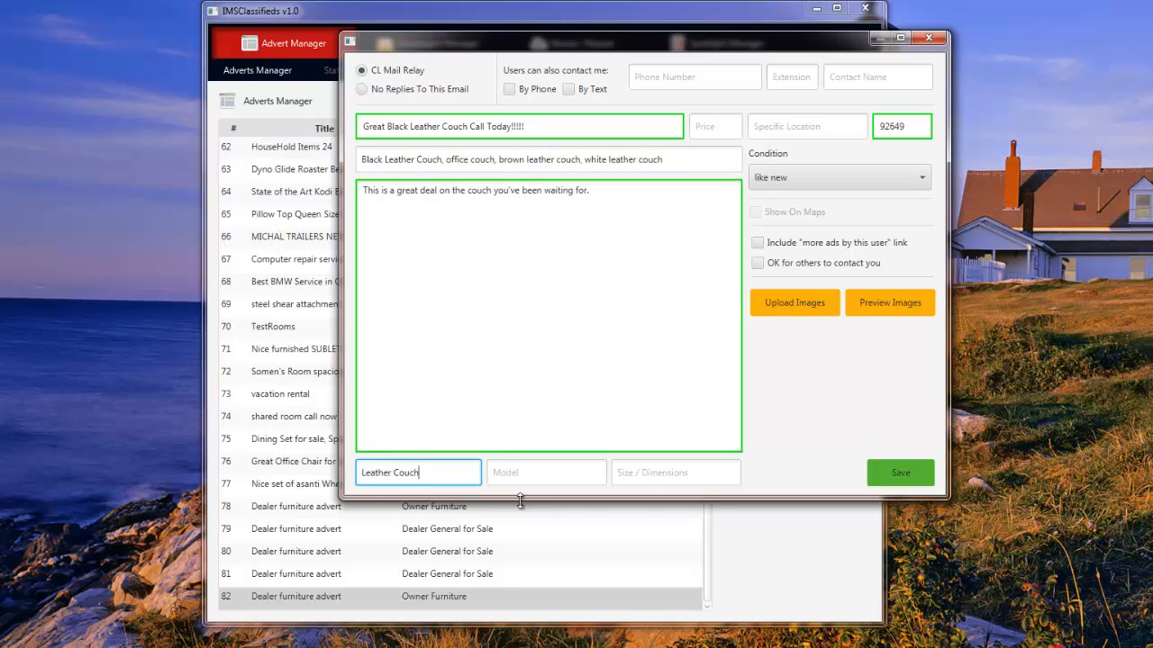
pyautogui.click(546, 473)
pyautogui.hotkey('ctrl', 'v')
pyautogui.click(651, 473)
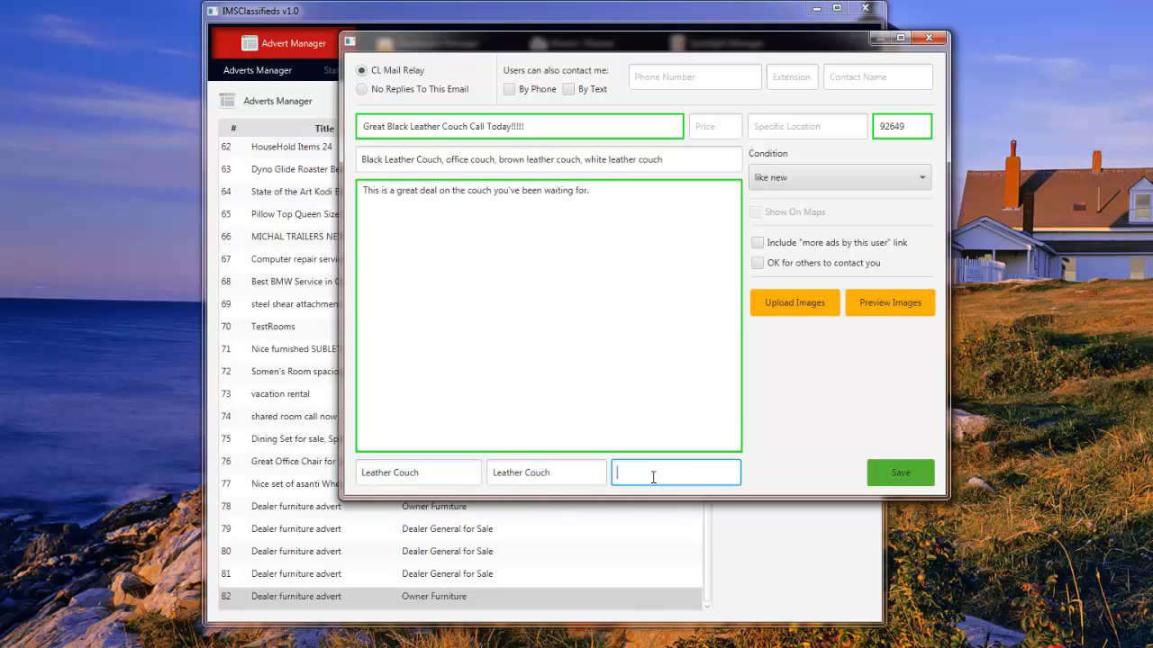
pyautogui.hotkey('ctrl', 'v')
# Adjust the phone and text contact checkboxes and save the advert as row 83.
pyautogui.click(567, 89)
pyautogui.click(514, 90)
pyautogui.click(567, 89)
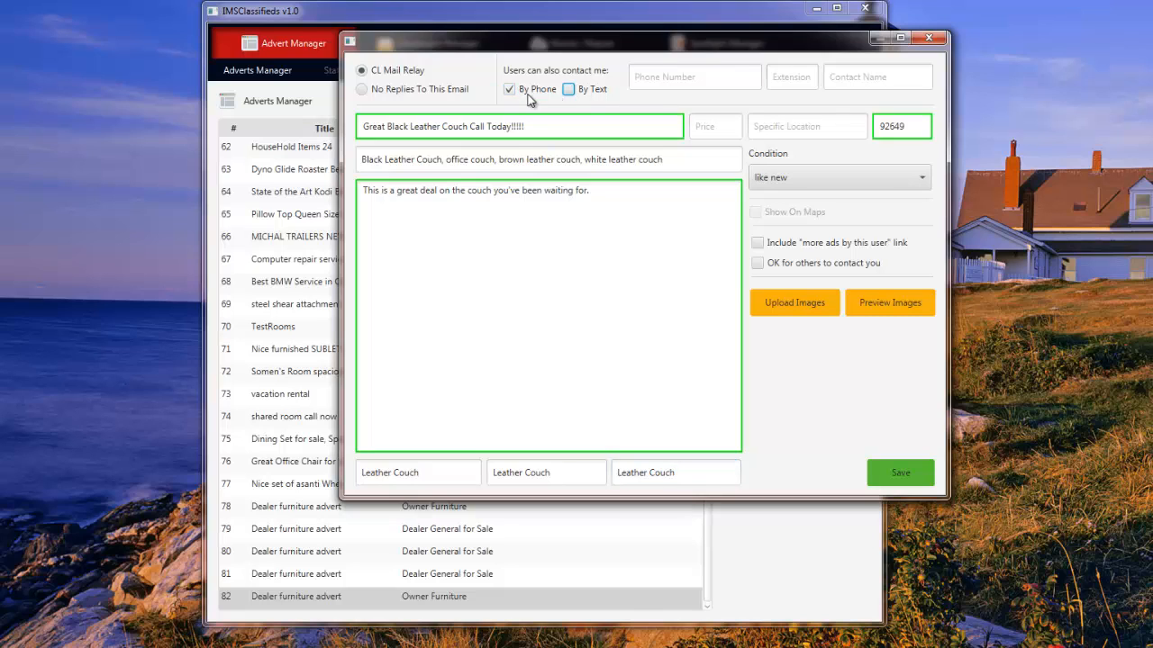
pyautogui.click(510, 89)
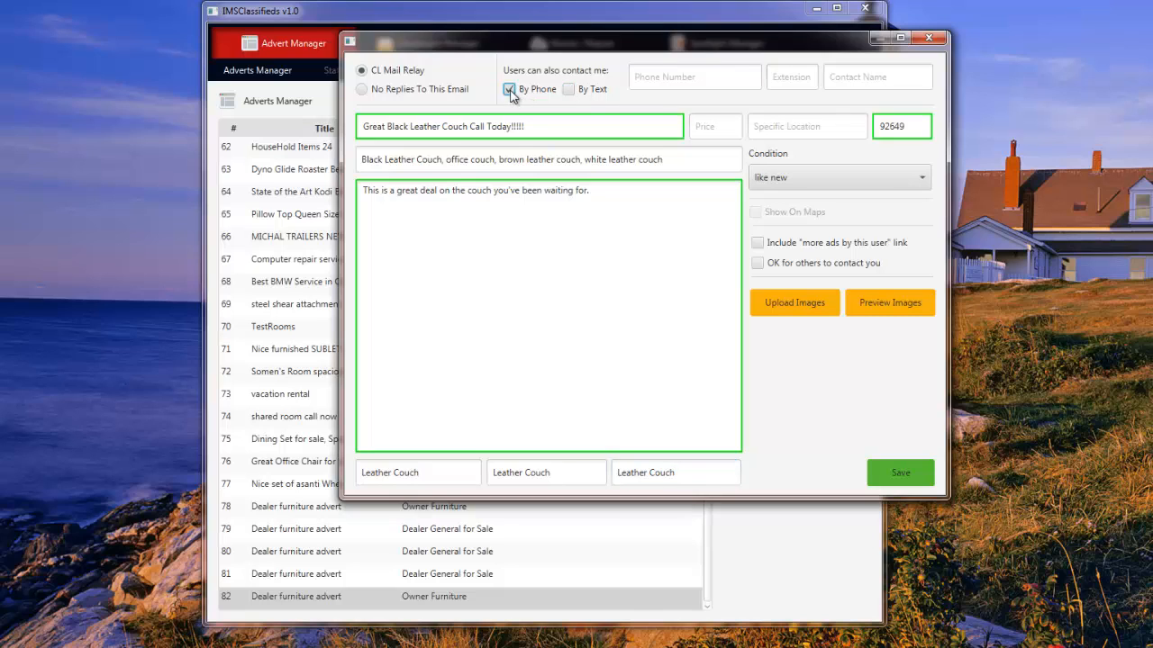
pyautogui.click(900, 477)
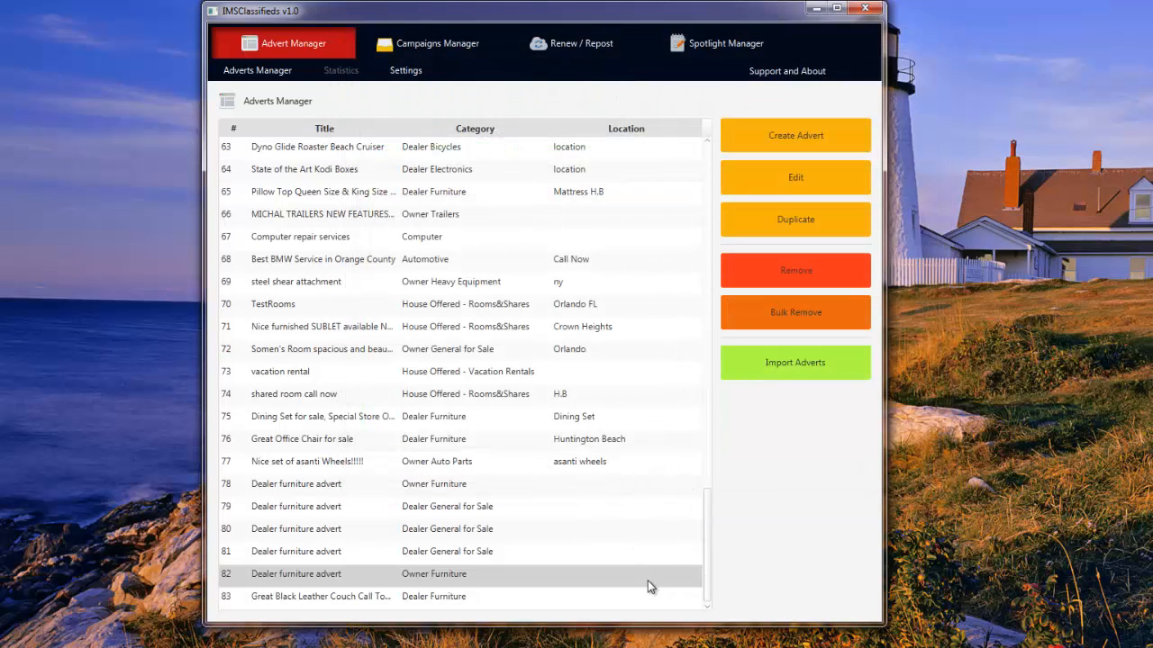
# Select advert 83, go to the Campaigns Manager and start a new campaign.
pyautogui.click(319, 601)
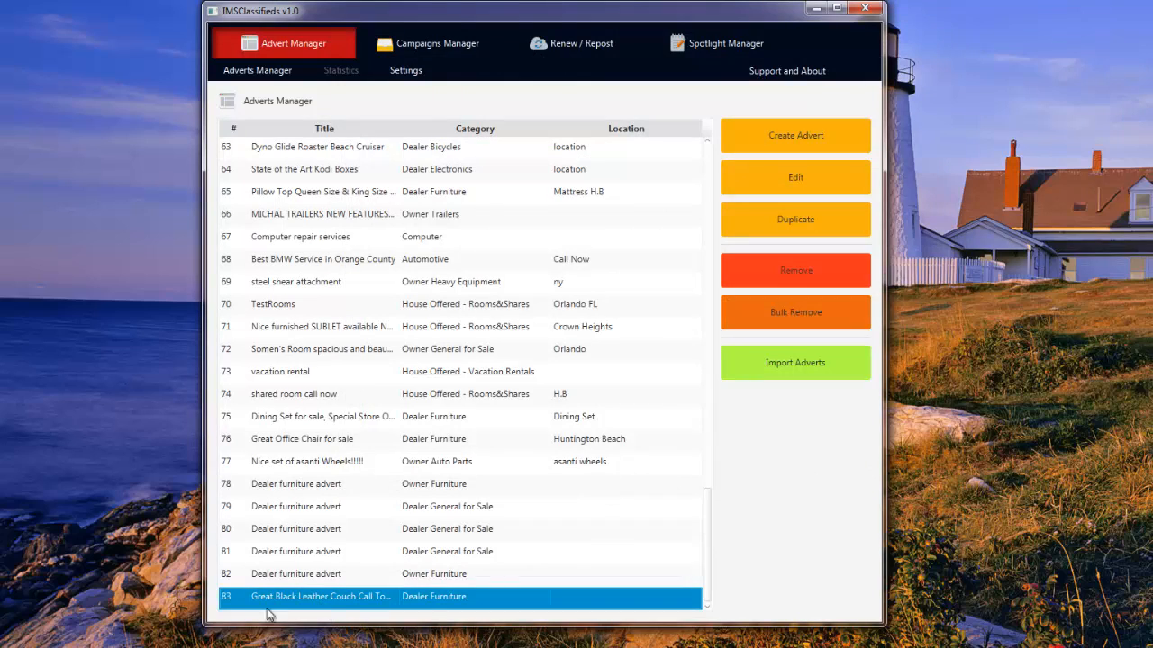
pyautogui.click(423, 41)
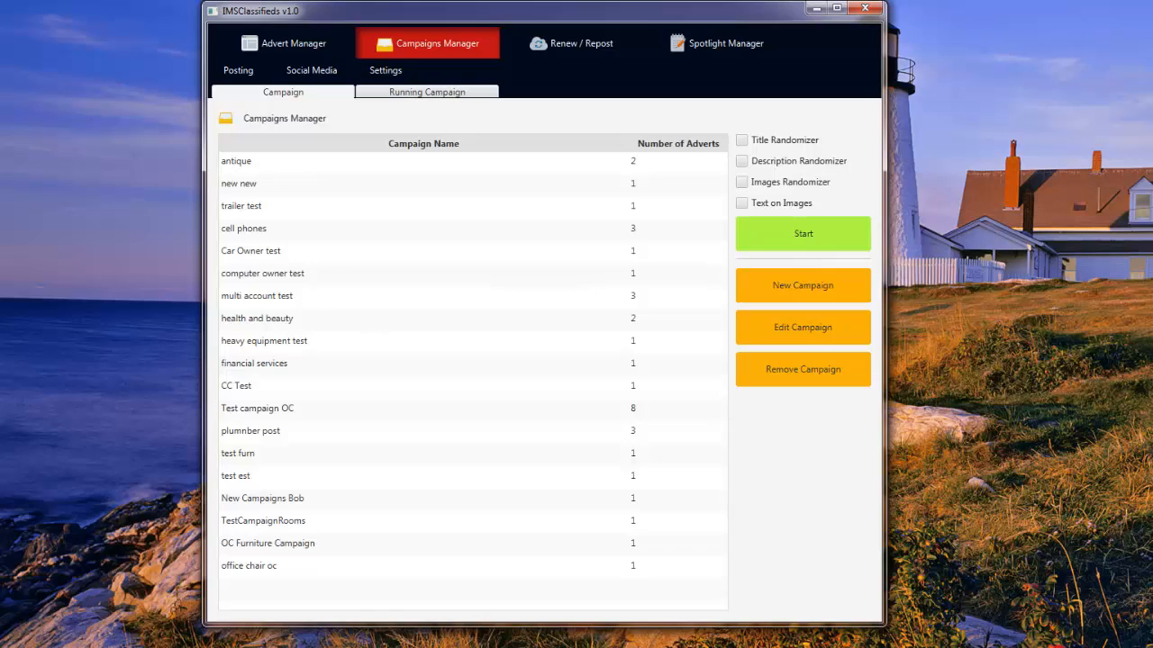
pyautogui.click(805, 297)
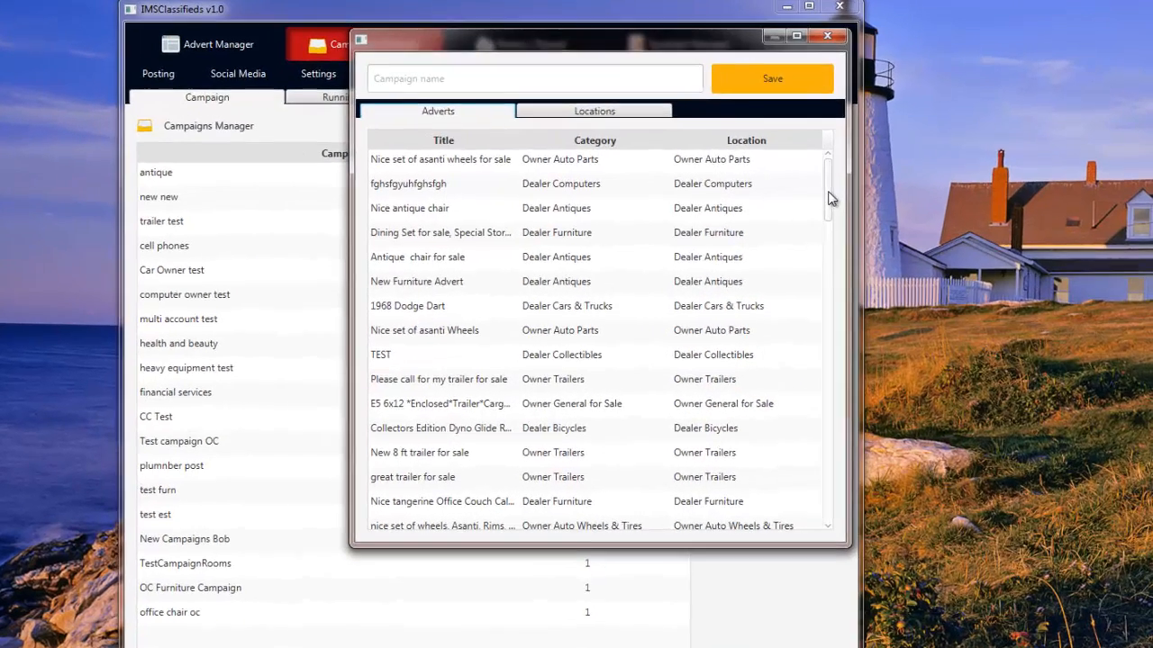
# Include the black leather couch advert and choose the orange co, ca, us location.
pyautogui.moveTo(830, 198); pyautogui.dragTo(799, 570)
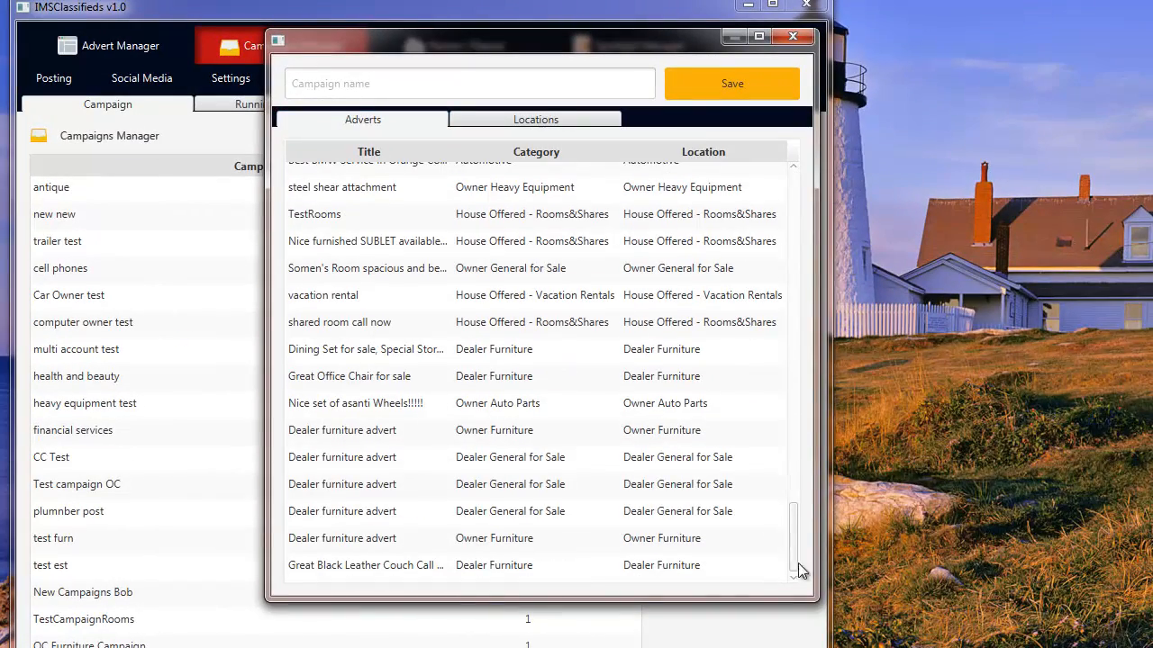
pyautogui.click(373, 571)
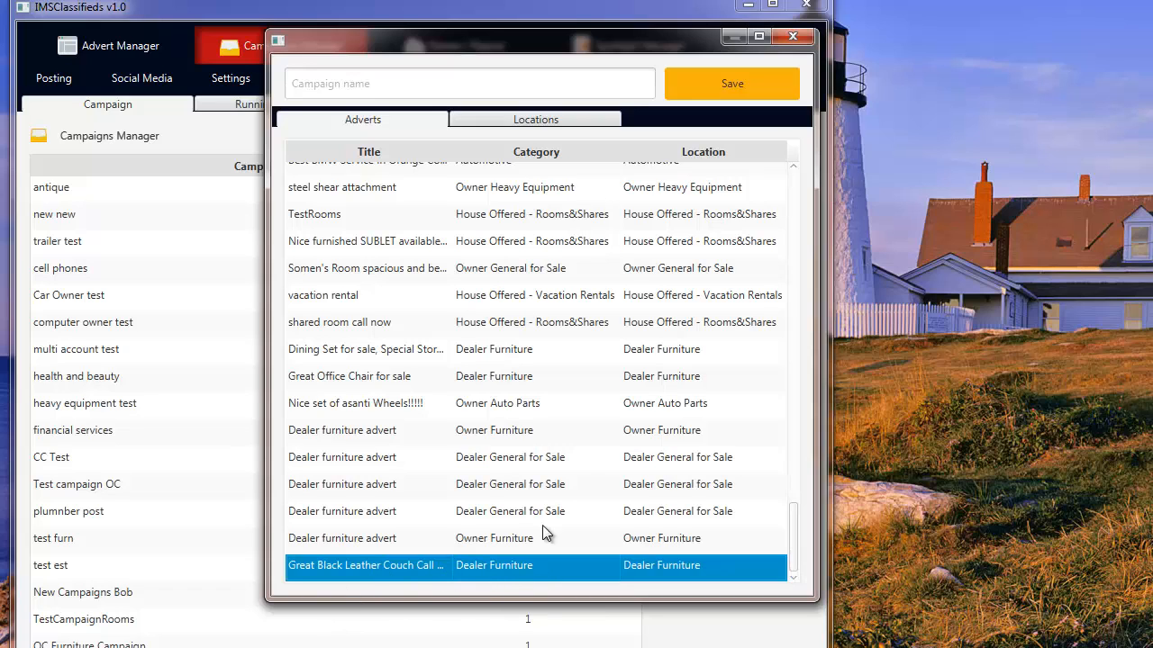
pyautogui.click(552, 118)
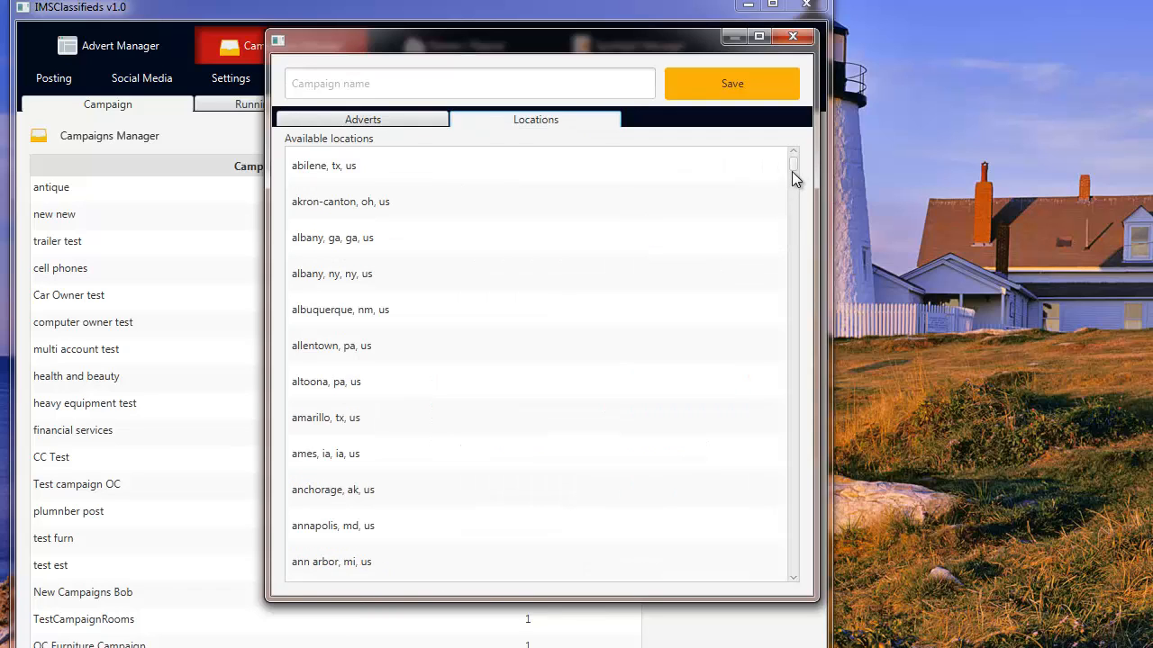
pyautogui.moveTo(795, 167); pyautogui.dragTo(799, 380)
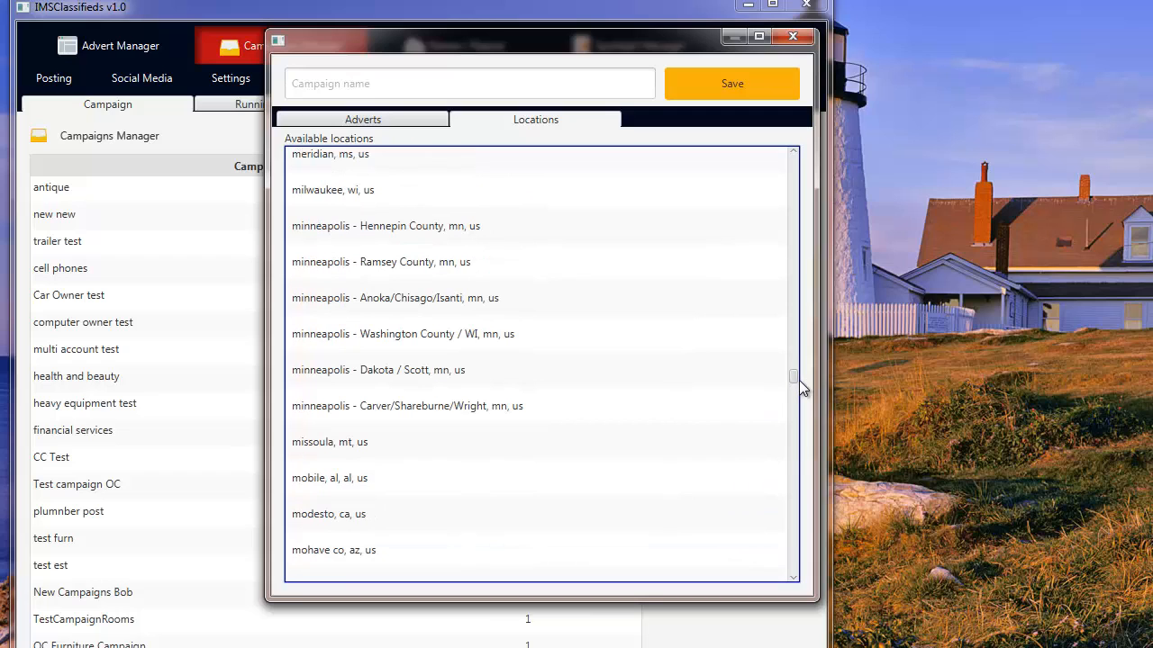
pyautogui.moveTo(798, 380); pyautogui.dragTo(796, 353)
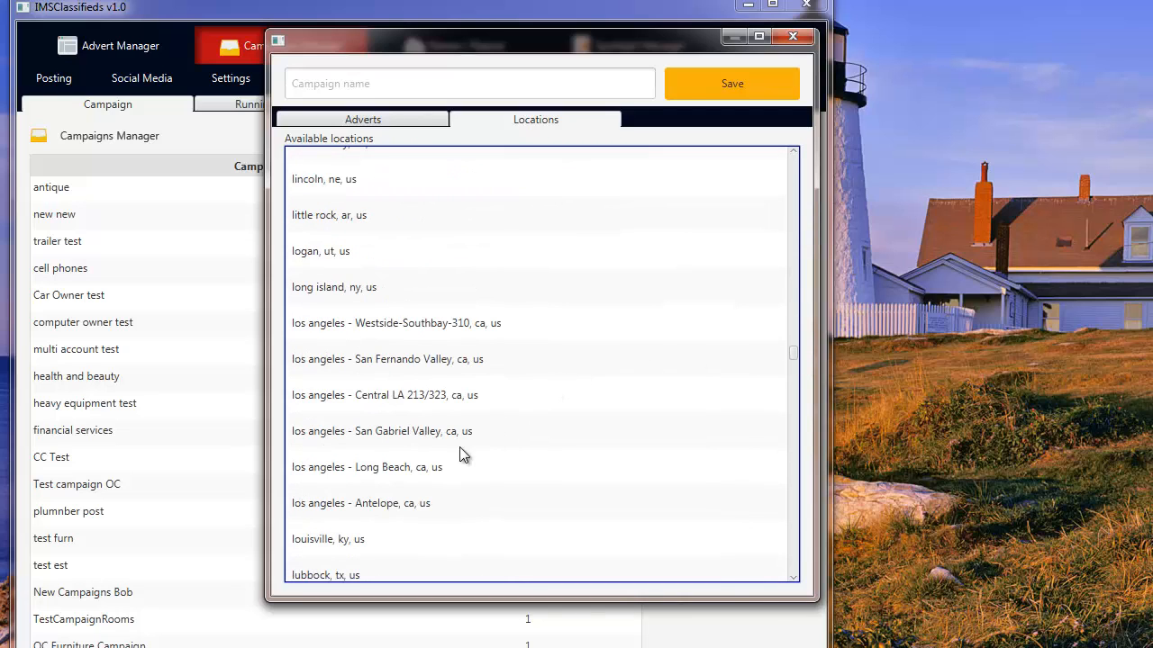
pyautogui.click(382, 466)
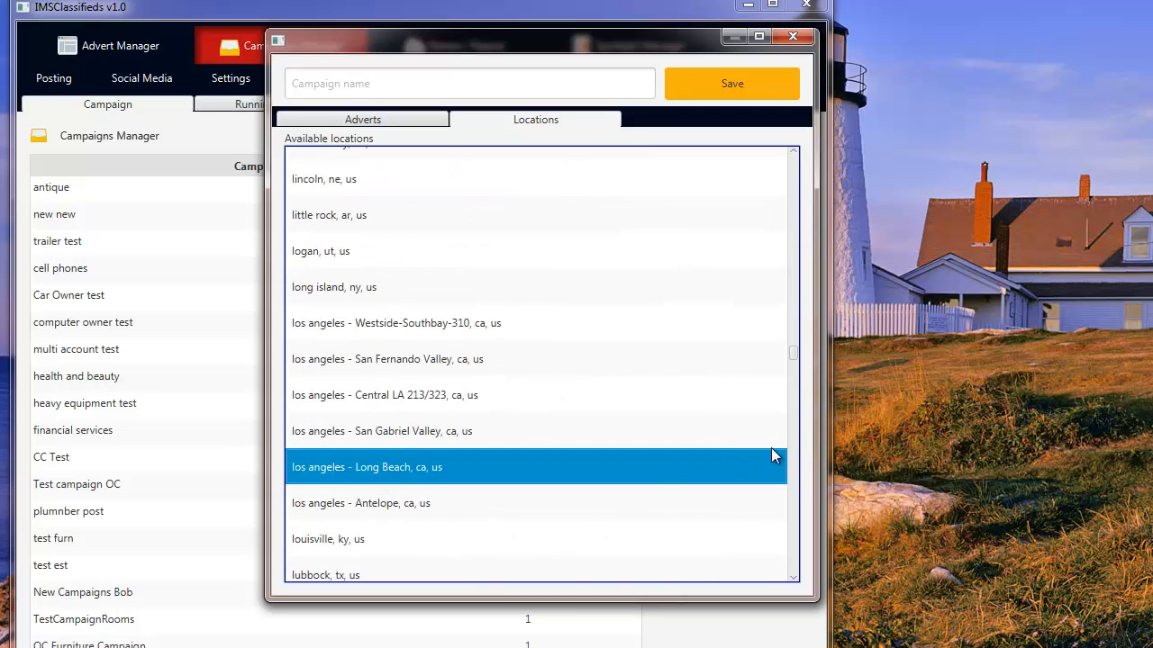
pyautogui.moveTo(791, 354); pyautogui.dragTo(788, 414)
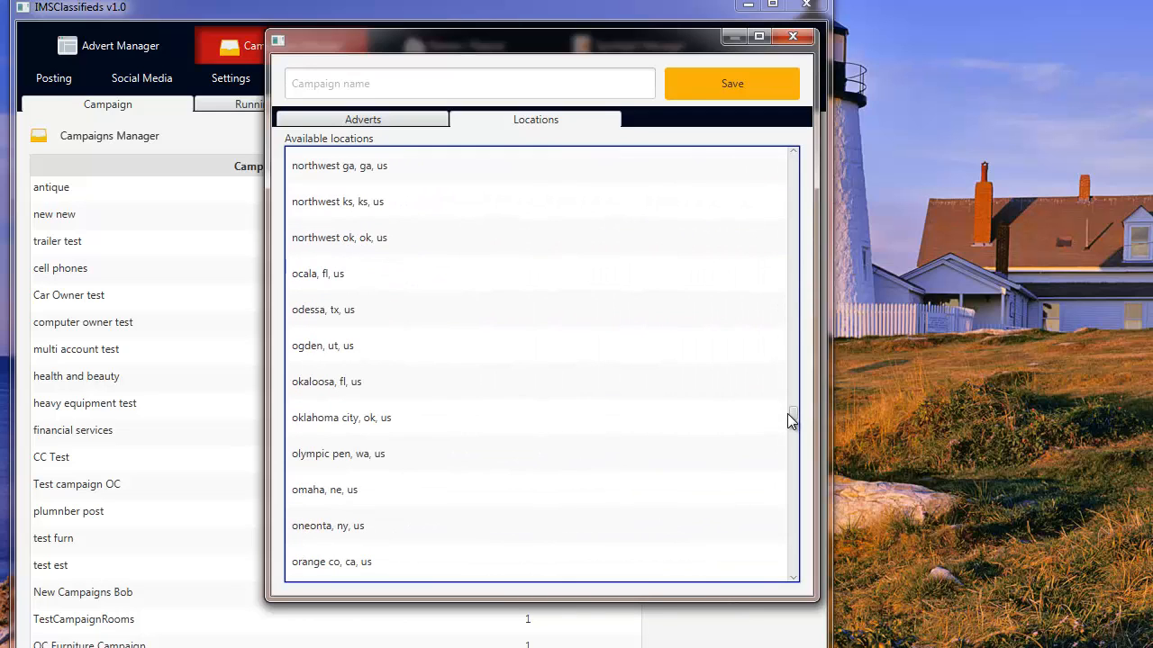
pyautogui.click(366, 562)
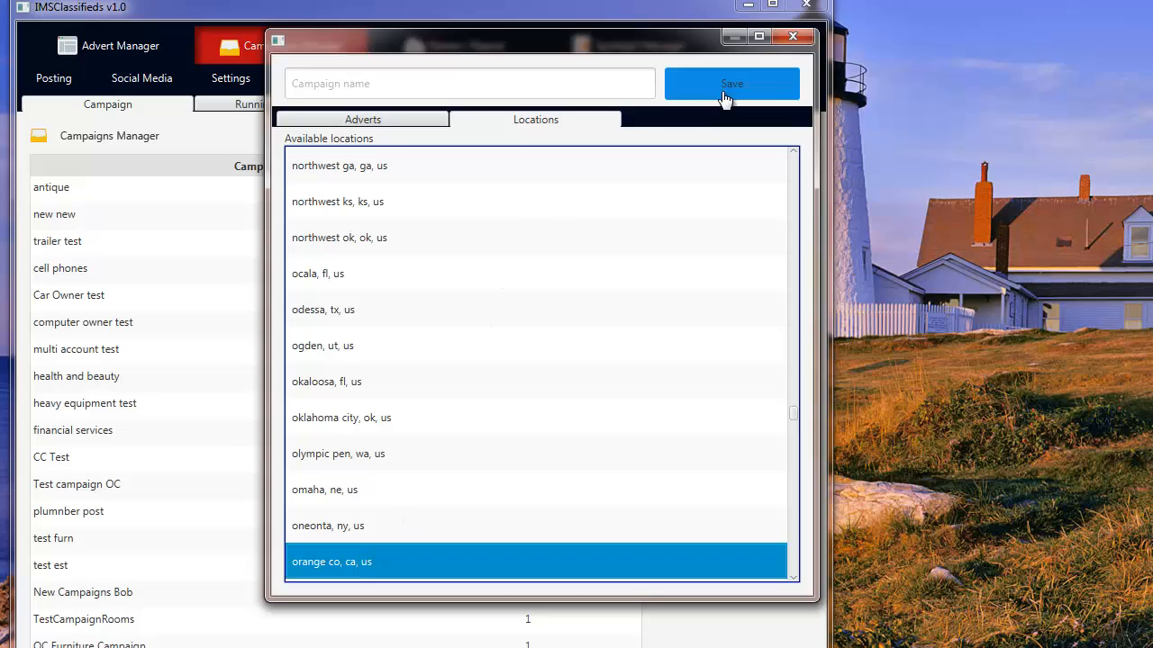
# Name the campaign 'OC la posting' and save it.
pyautogui.click(544, 84)
pyautogui.write('O')
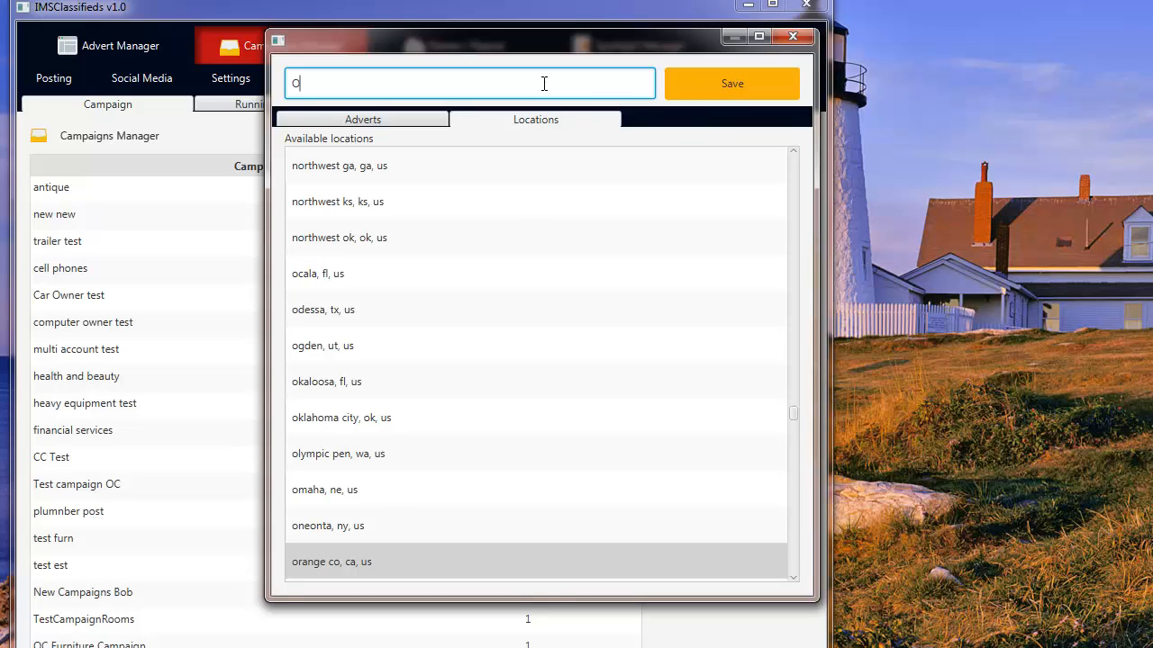
pyautogui.write('C la posting')
pyautogui.click(708, 93)
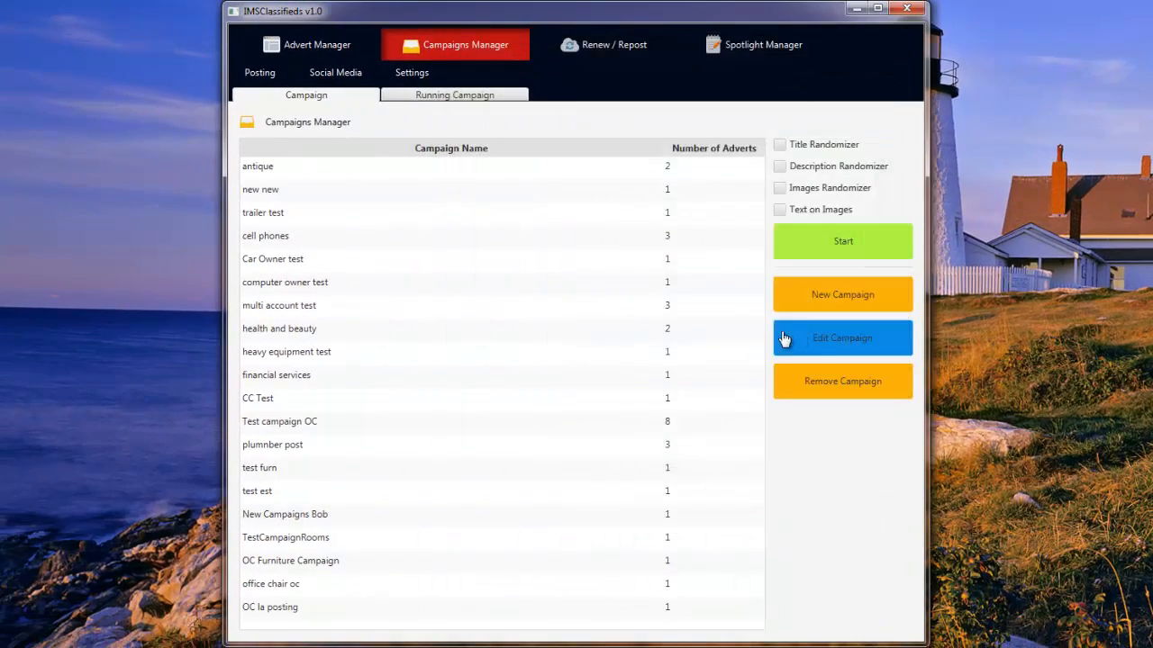
# Select the 'OC la posting' campaign in the Campaigns Manager list.
pyautogui.click(382, 617)
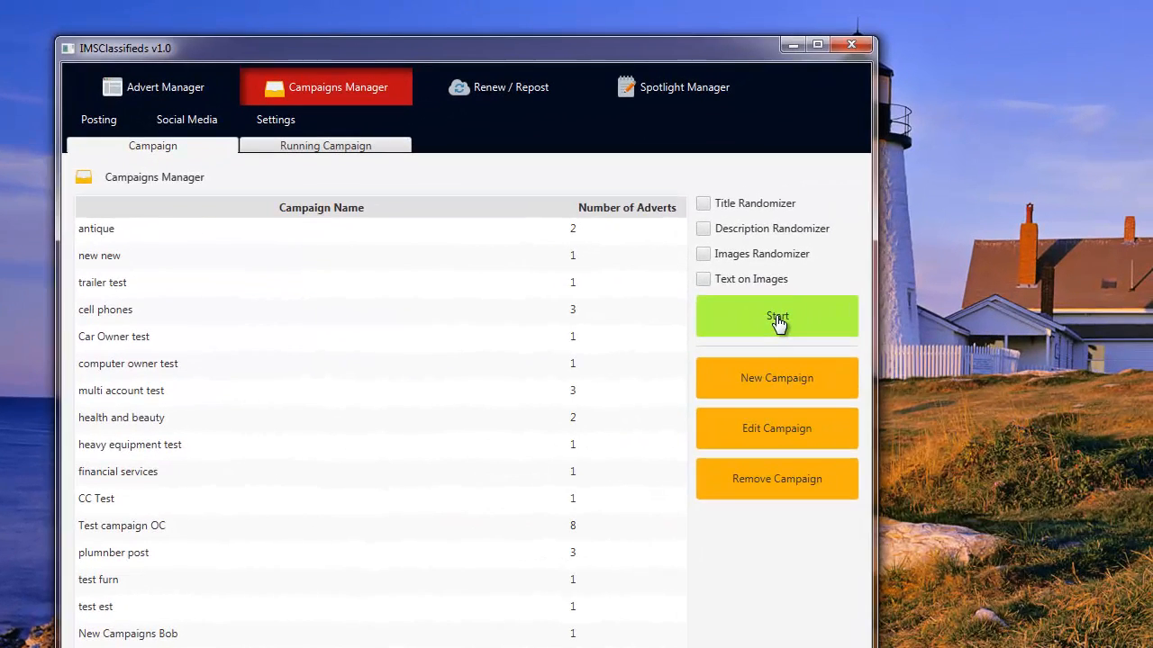
# Launch the OC la posting campaign with the chosen Craigslist account and posting interval 0.
pyautogui.click(777, 323)
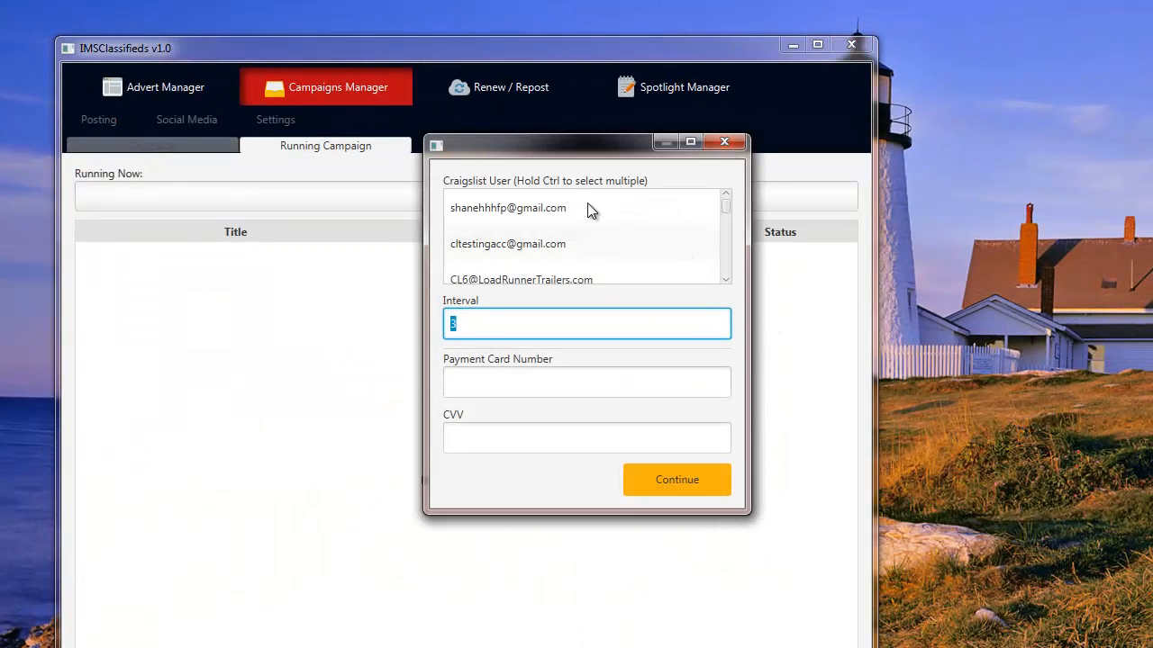
pyautogui.moveTo(728, 210)
pyautogui.mouseDown()
pyautogui.moveTo(727, 264)
pyautogui.moveTo(730, 229)
pyautogui.mouseUp()
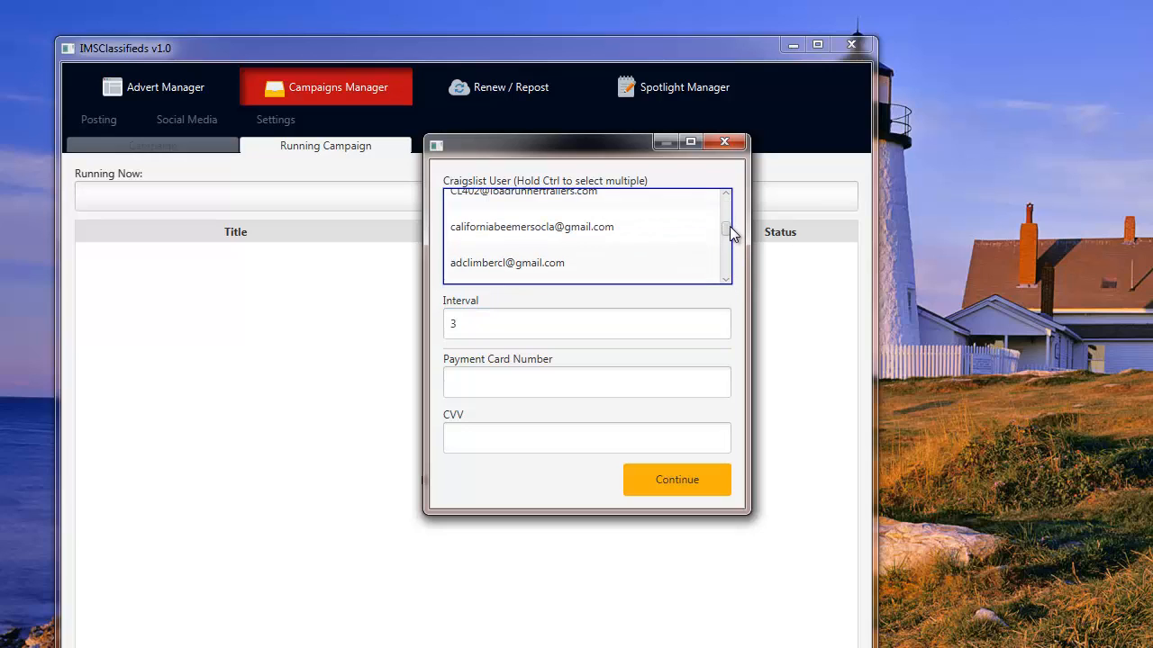
pyautogui.click(561, 232)
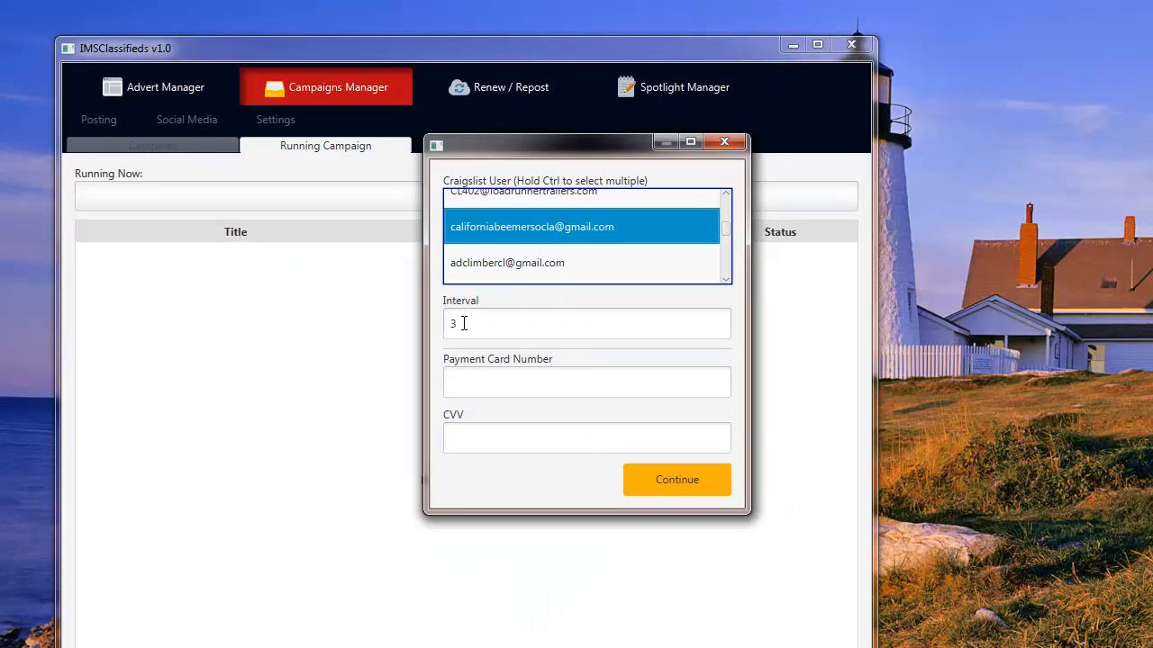
pyautogui.moveTo(476, 324); pyautogui.dragTo(427, 331)
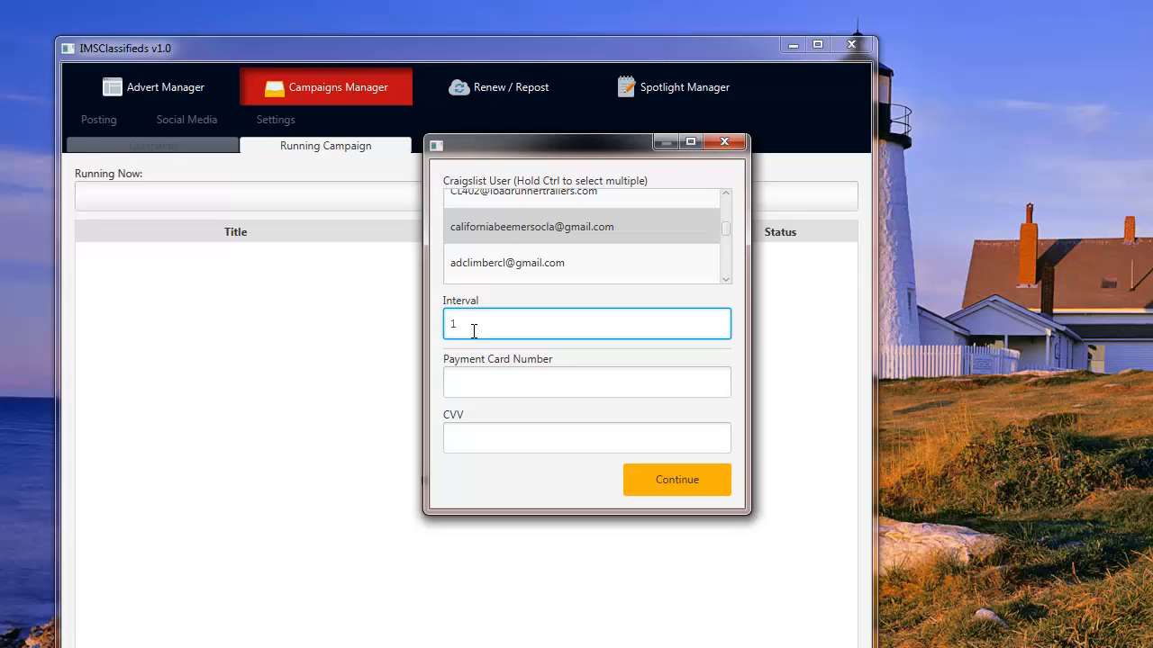
pyautogui.press('BackSpace')
pyautogui.write('0')
pyautogui.click(462, 382)
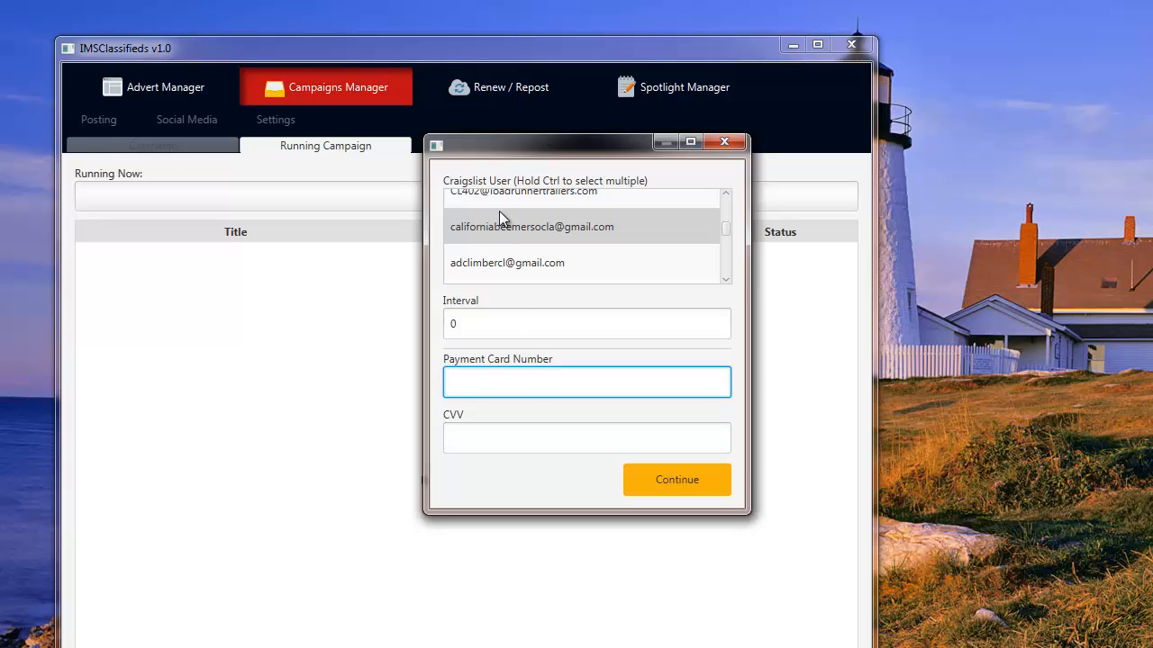
# Move the completed payment window off-screen and bring the Craigslist postings window into view.
pyautogui.moveTo(500, 158); pyautogui.dragTo(0, 160)
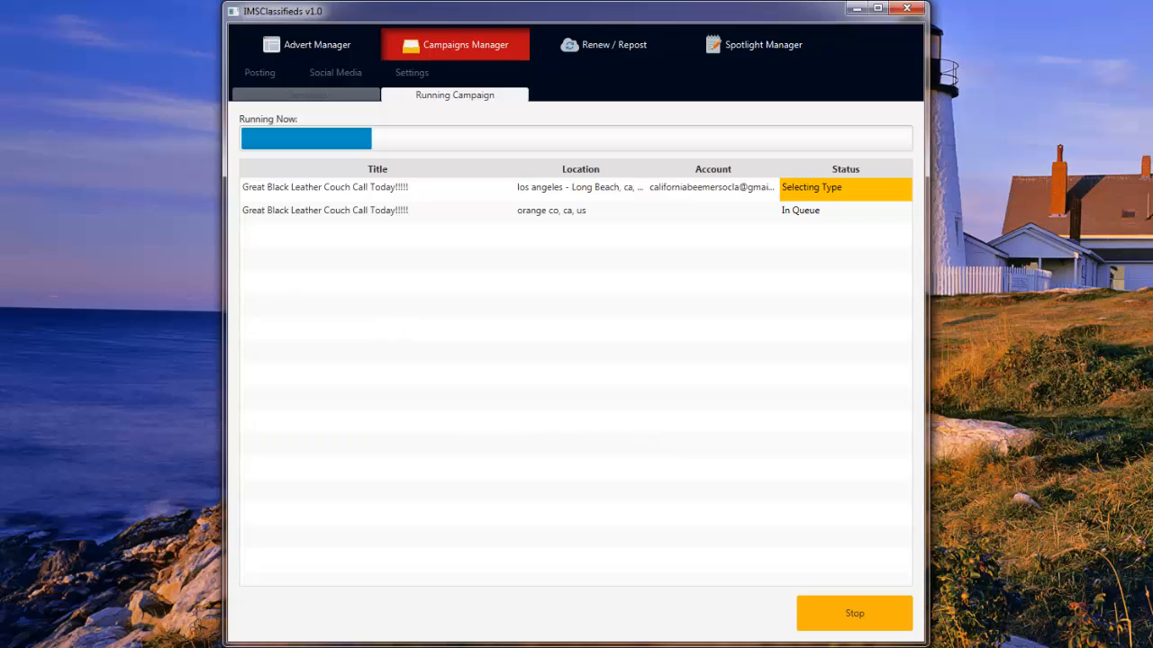
pyautogui.moveTo(0, 36); pyautogui.dragTo(978, 253)
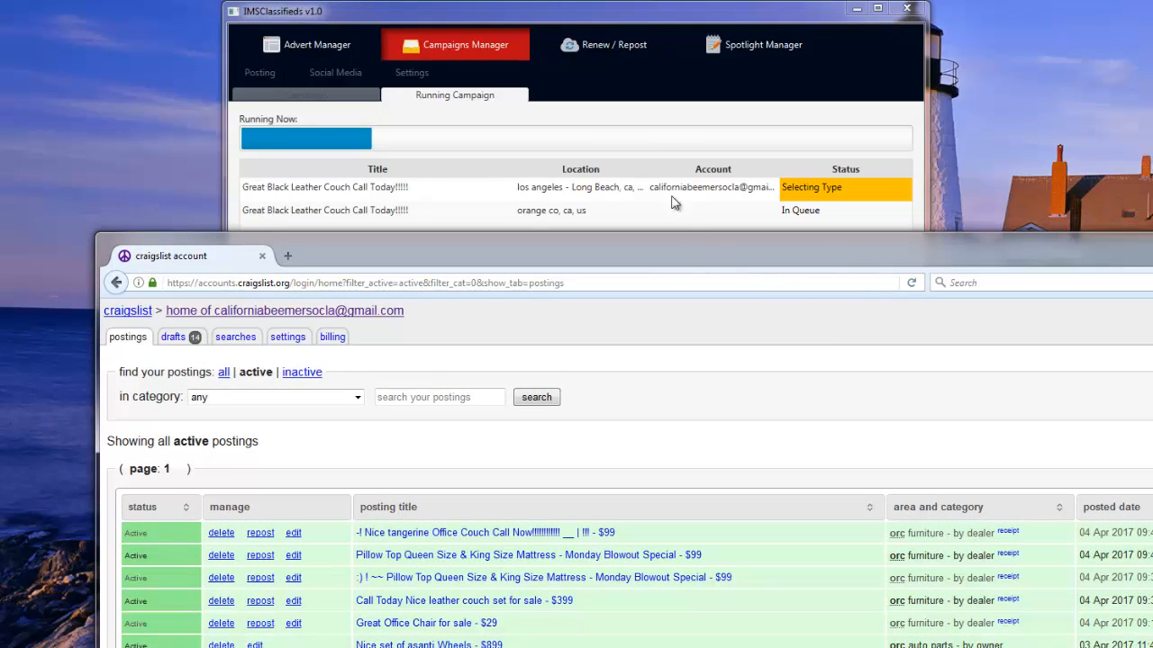
# Bring IMSClassifieds in front of Firefox to watch the couch ads post and pay.
pyautogui.click(624, 17)
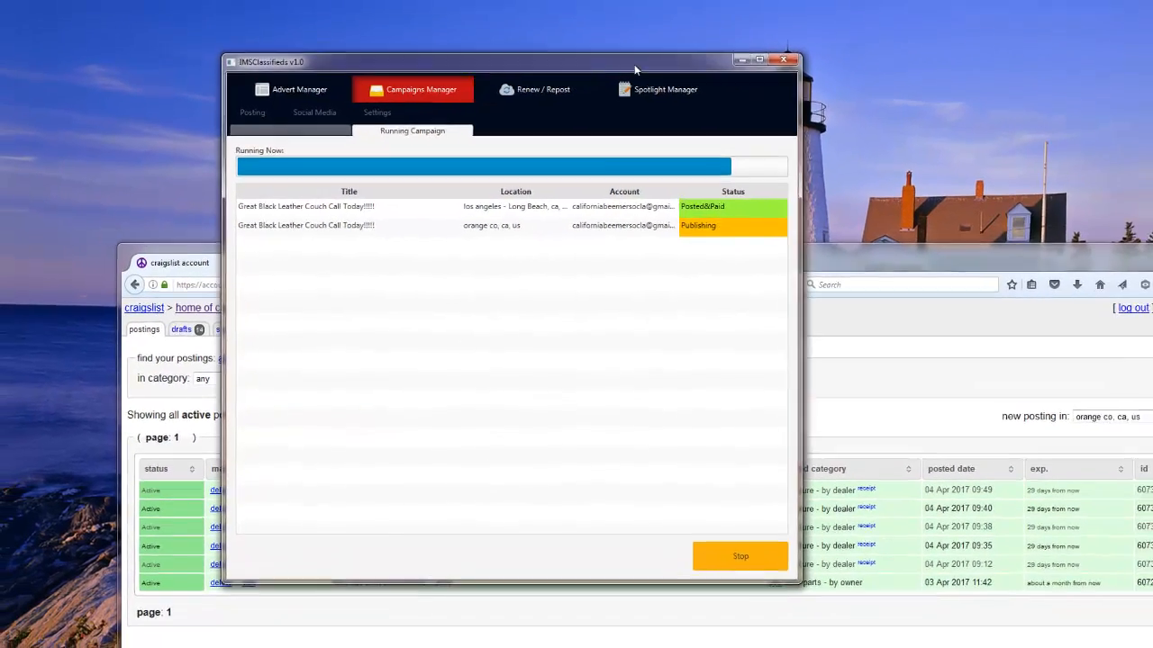
# Place the two windows side by side and open the tangerine Office Couch posting in a new tab.
pyautogui.moveTo(617, 81); pyautogui.dragTo(911, 20)
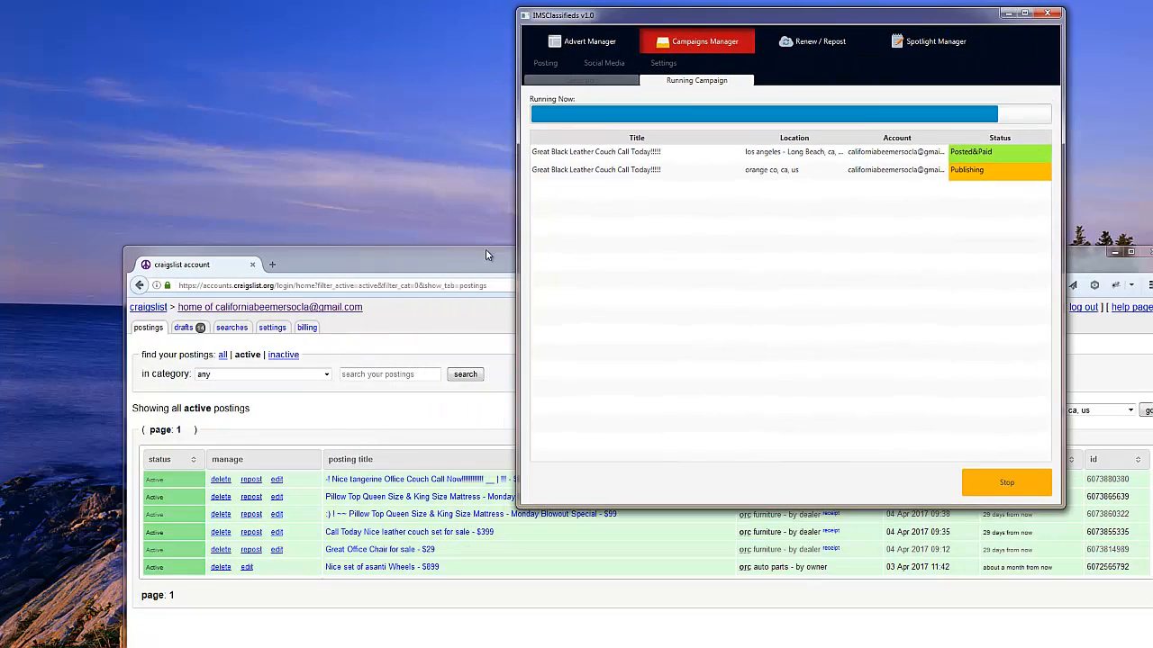
pyautogui.moveTo(446, 264); pyautogui.dragTo(421, 207)
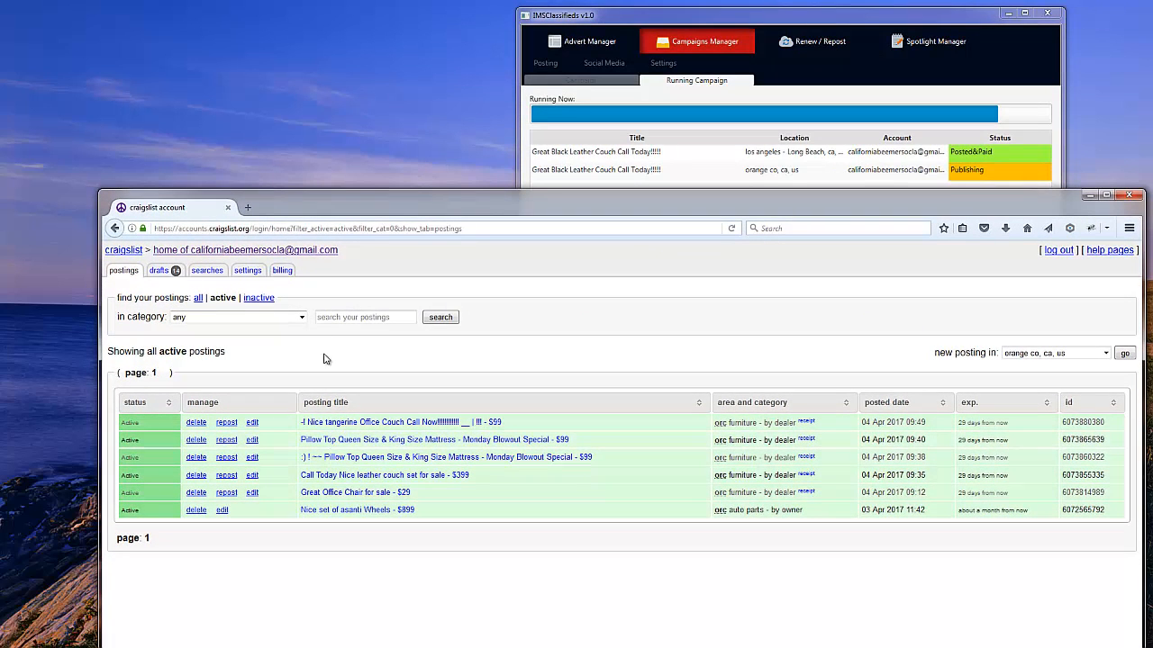
pyautogui.middleClick(343, 428)
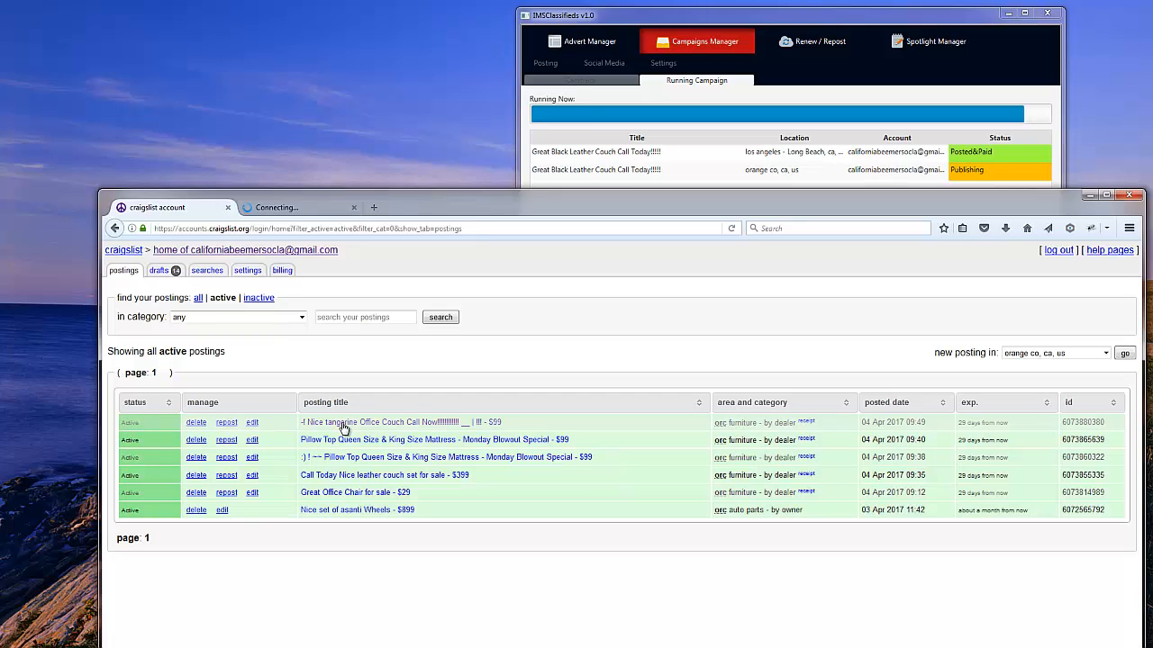
# Copy 'Office Couch' from the tangerine posting's title, then go to Orange County furniture-by-dealer listings.
pyautogui.click(294, 209)
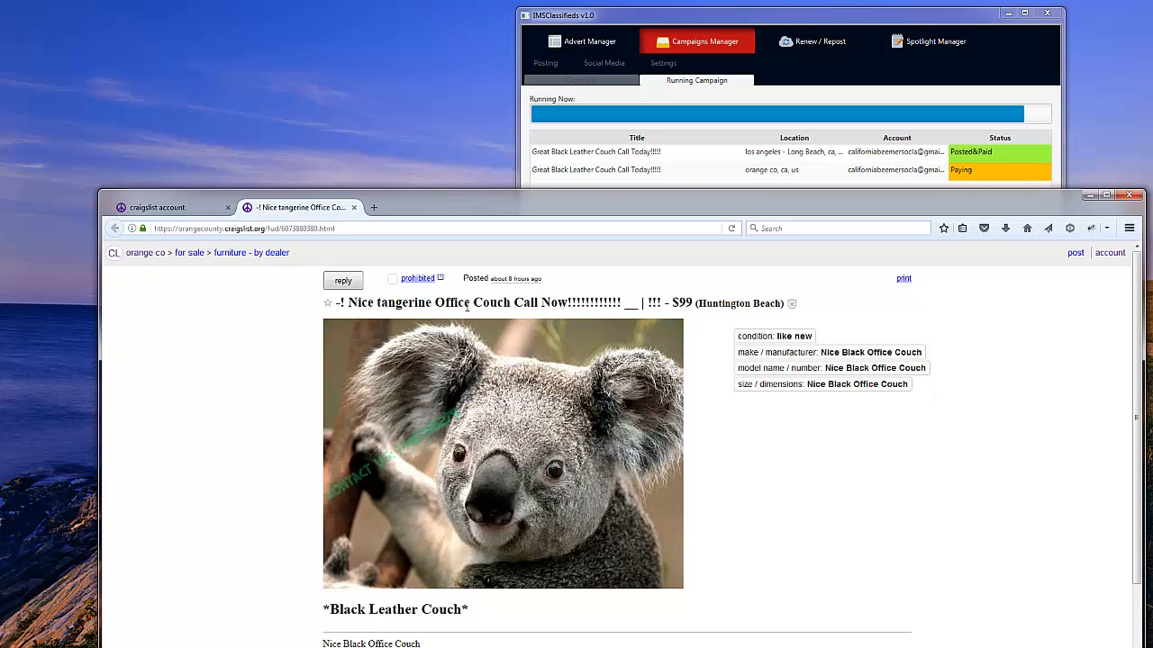
pyautogui.moveTo(510, 304); pyautogui.dragTo(435, 303)
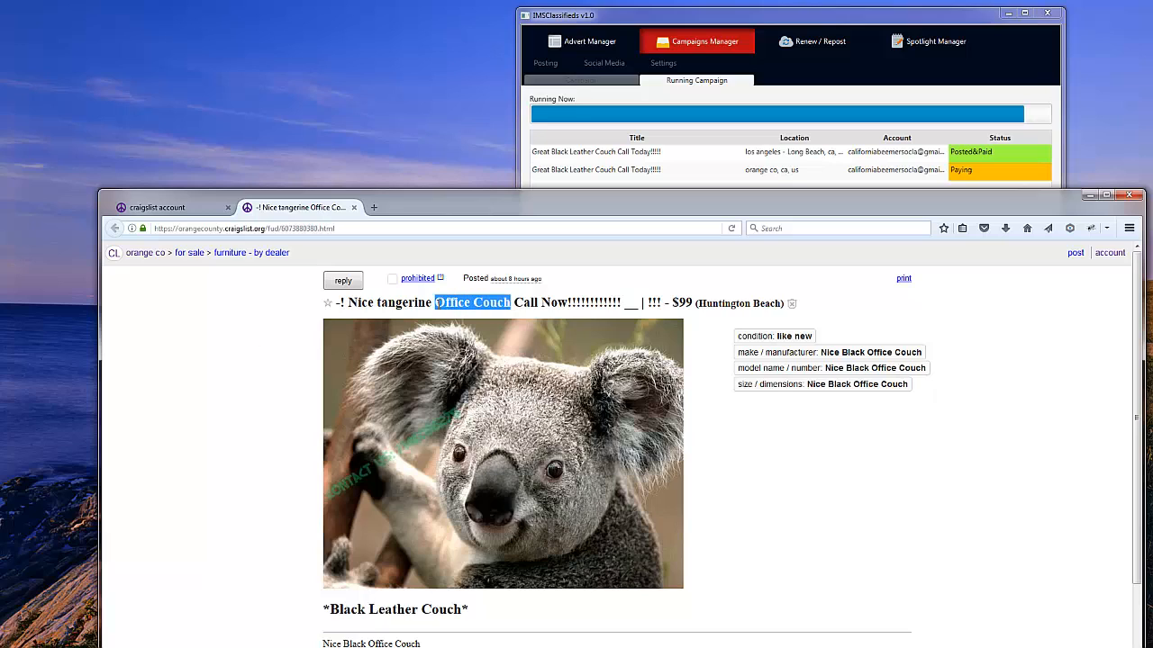
pyautogui.rightClick(455, 303)
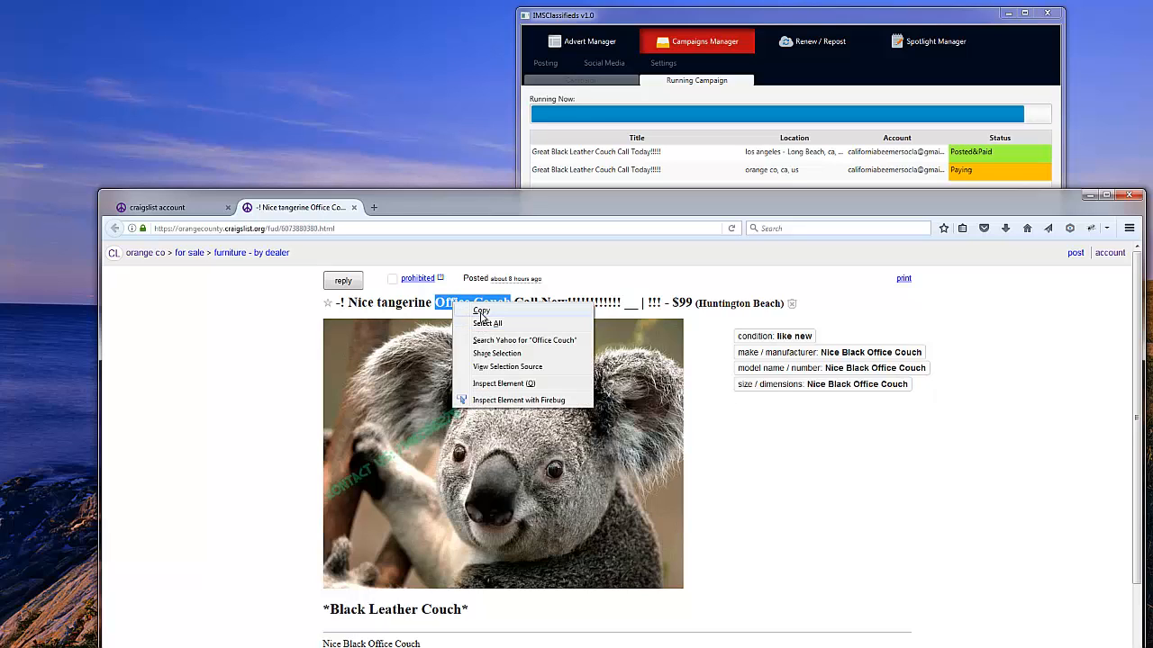
pyautogui.click(486, 317)
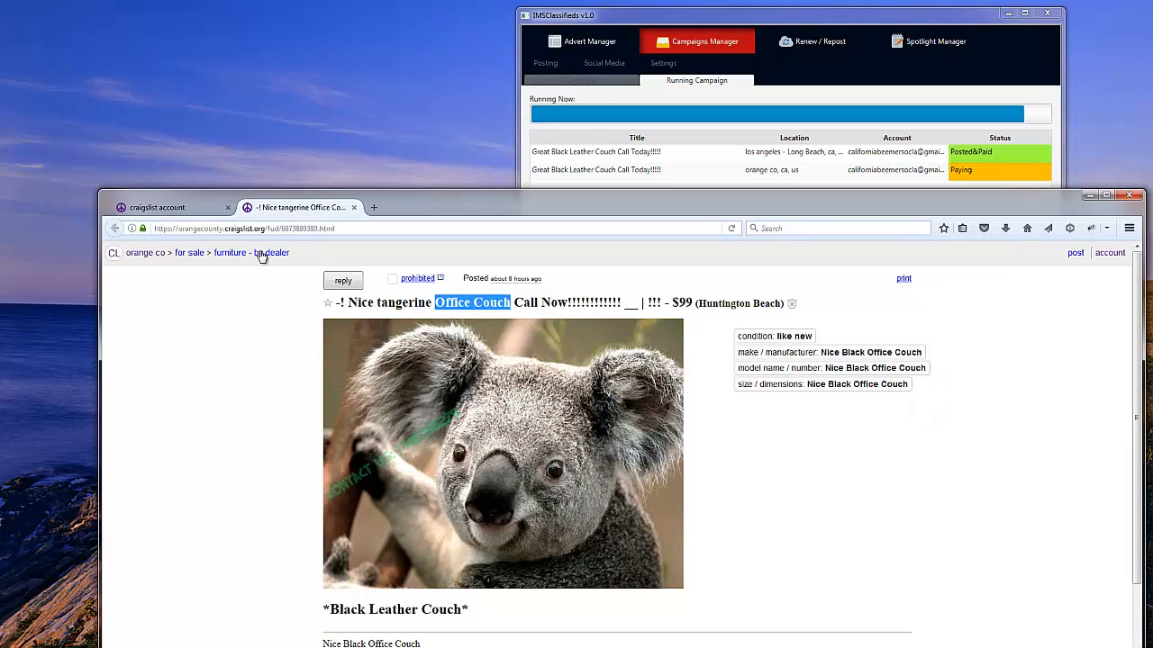
pyautogui.click(260, 255)
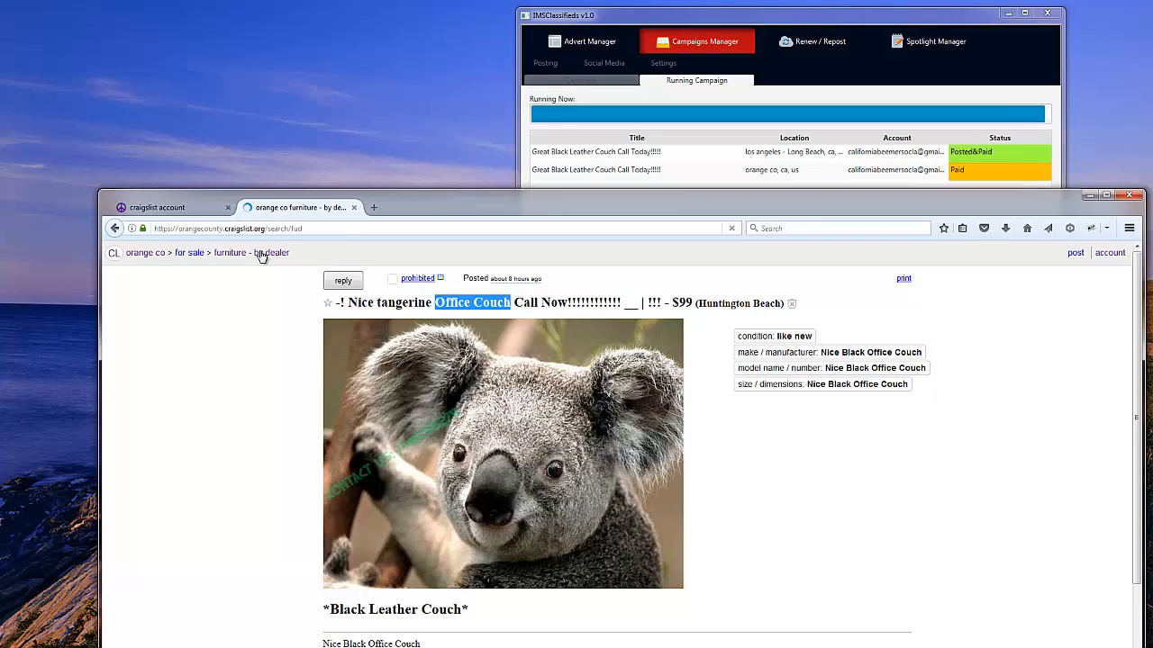
# Search dealer furniture for the pasted term 'Office Couch'.
pyautogui.click(286, 284)
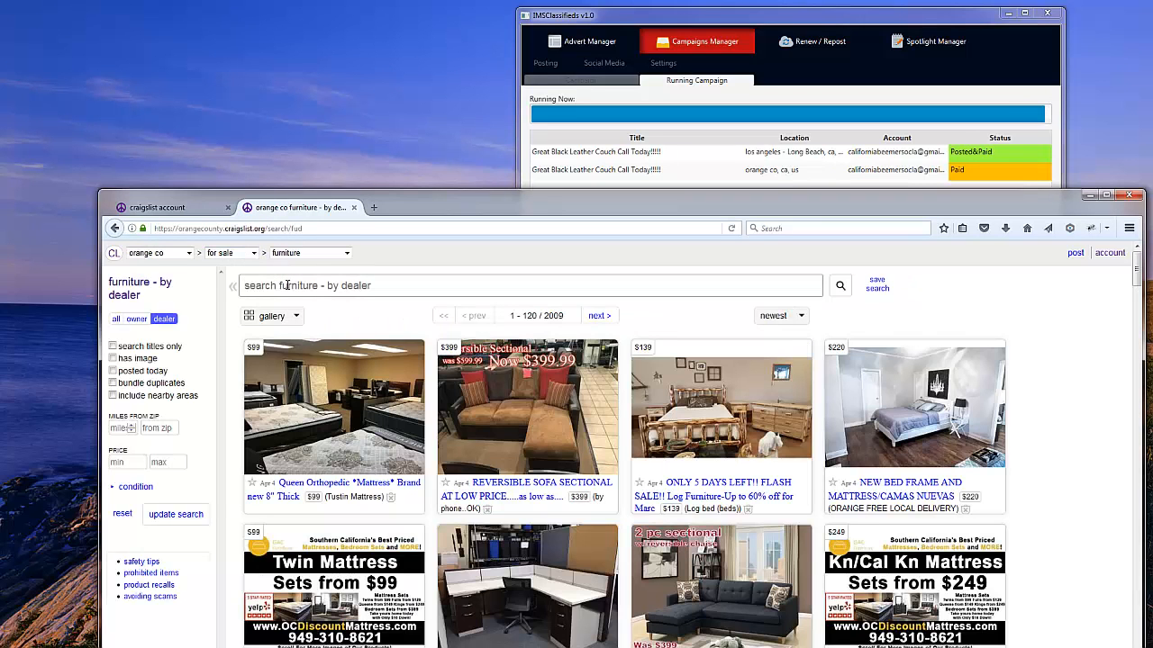
pyautogui.hotkey('ctrl', 'v')
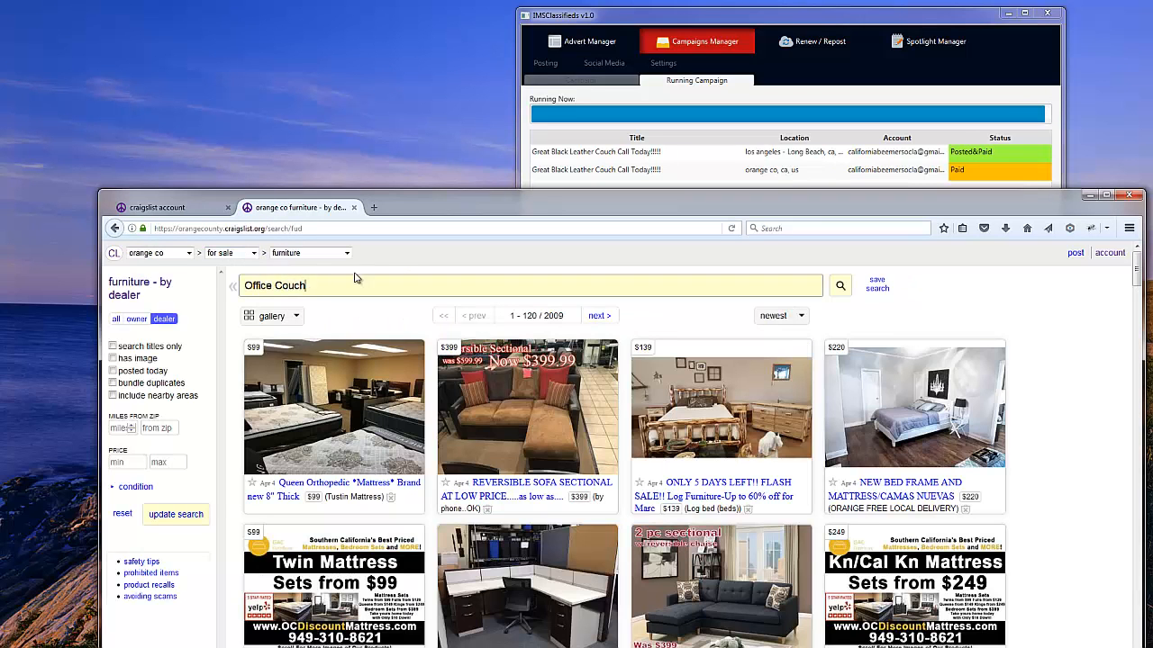
pyautogui.press('Return')
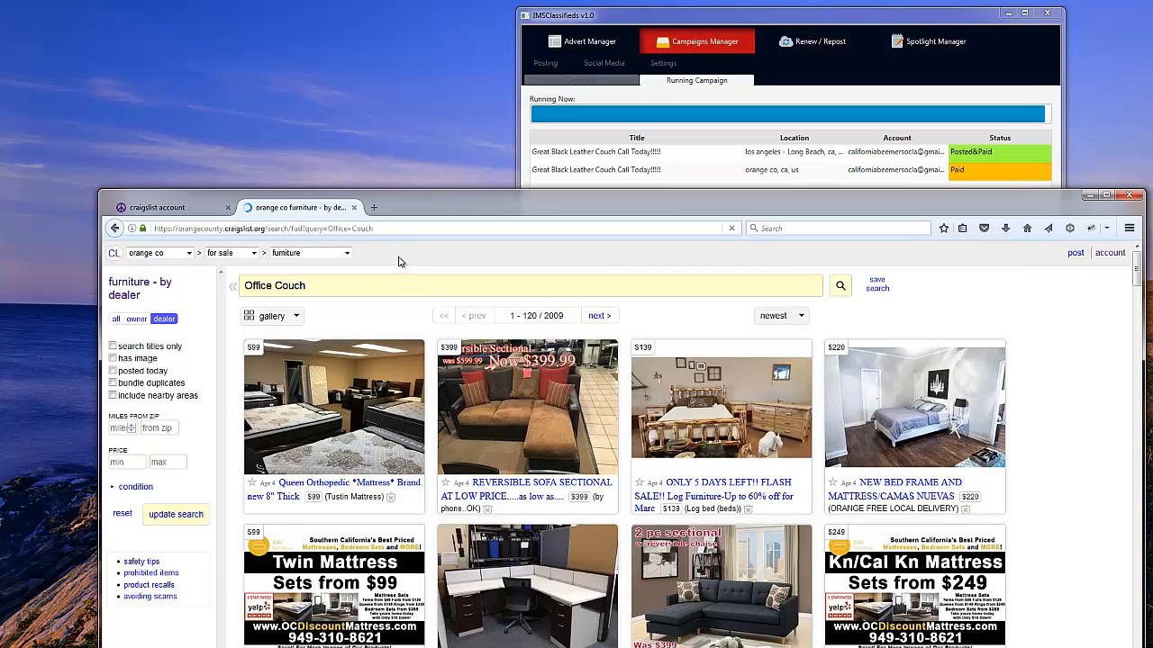
pyautogui.moveTo(401, 196); pyautogui.dragTo(379, 145)
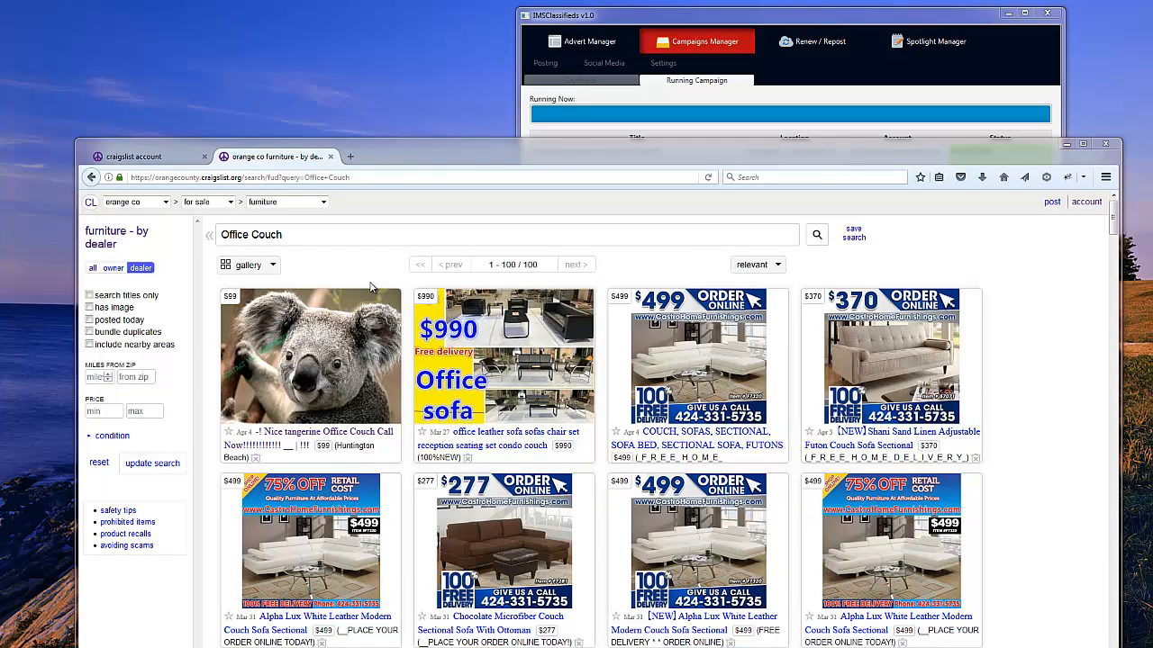
# Re-run the search as lowercase 'office couch', then return to the account's active postings.
pyautogui.click(259, 234)
pyautogui.press('BackSpace')
pyautogui.write('c')
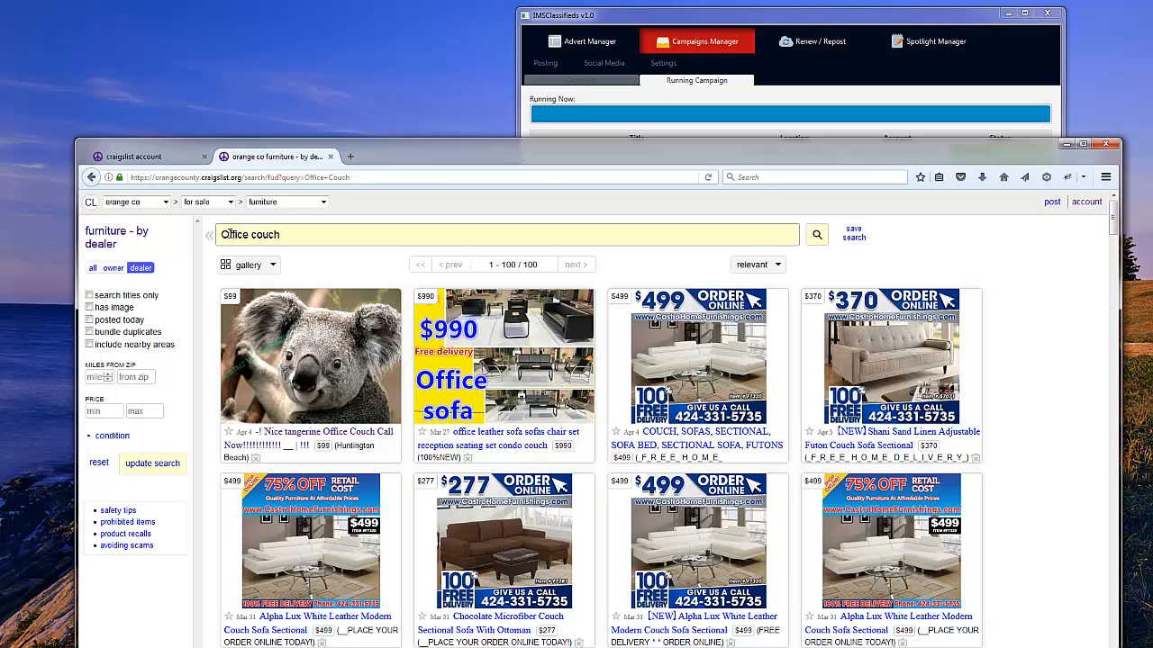
pyautogui.press('BackSpace')
pyautogui.write('o')
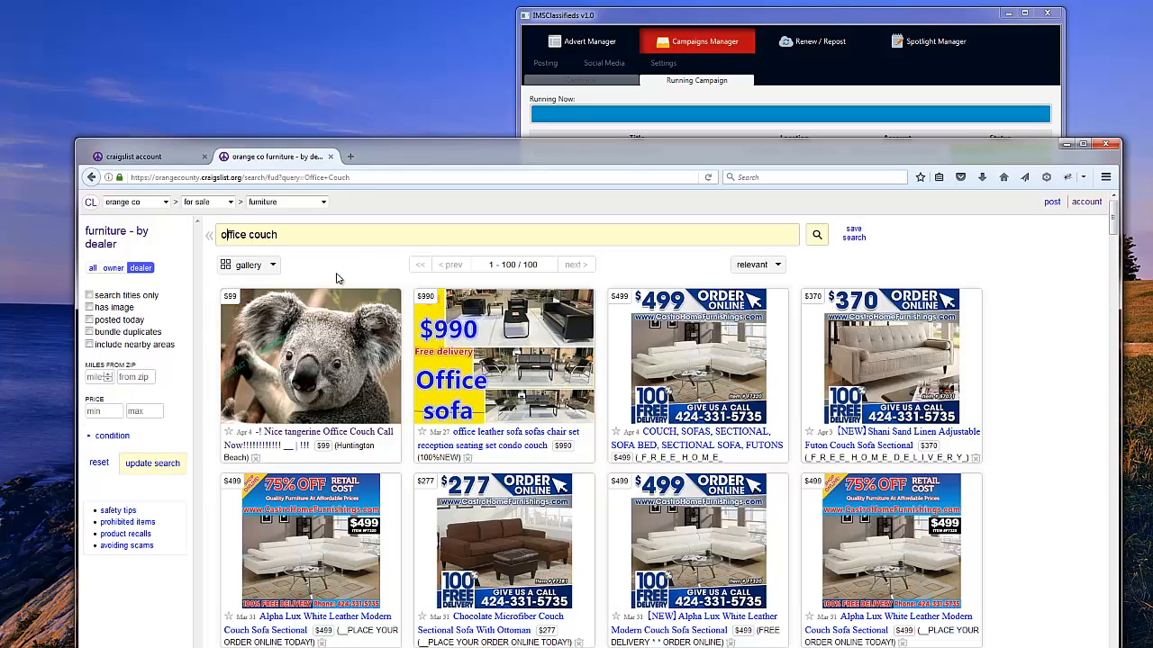
pyautogui.press('Return')
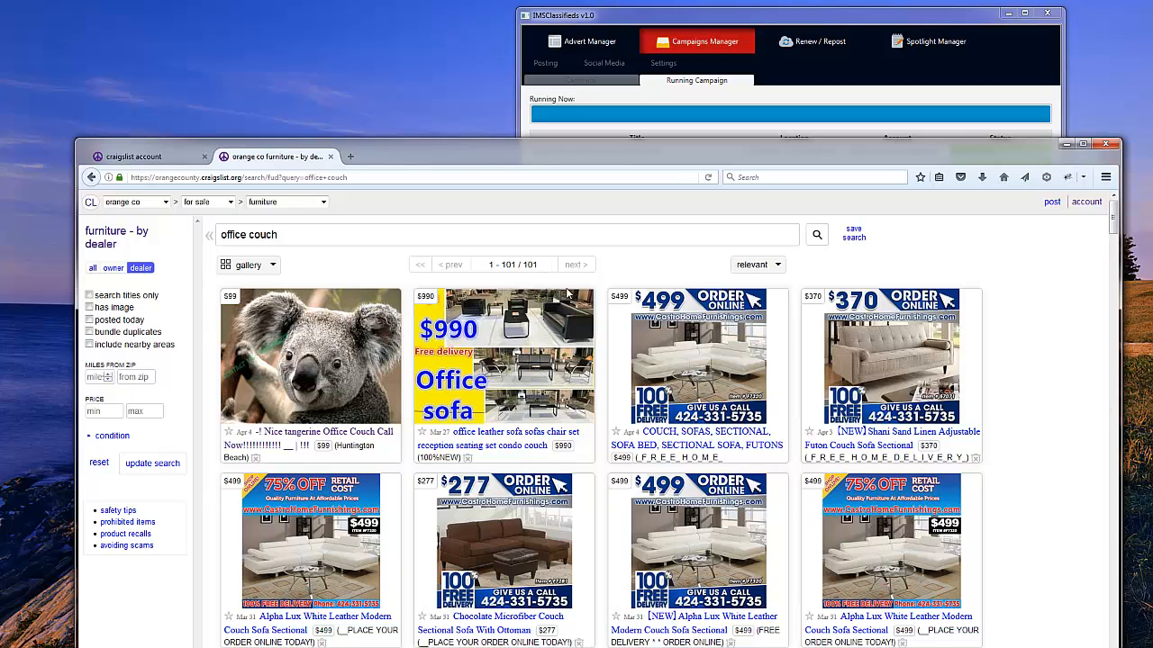
pyautogui.click(157, 160)
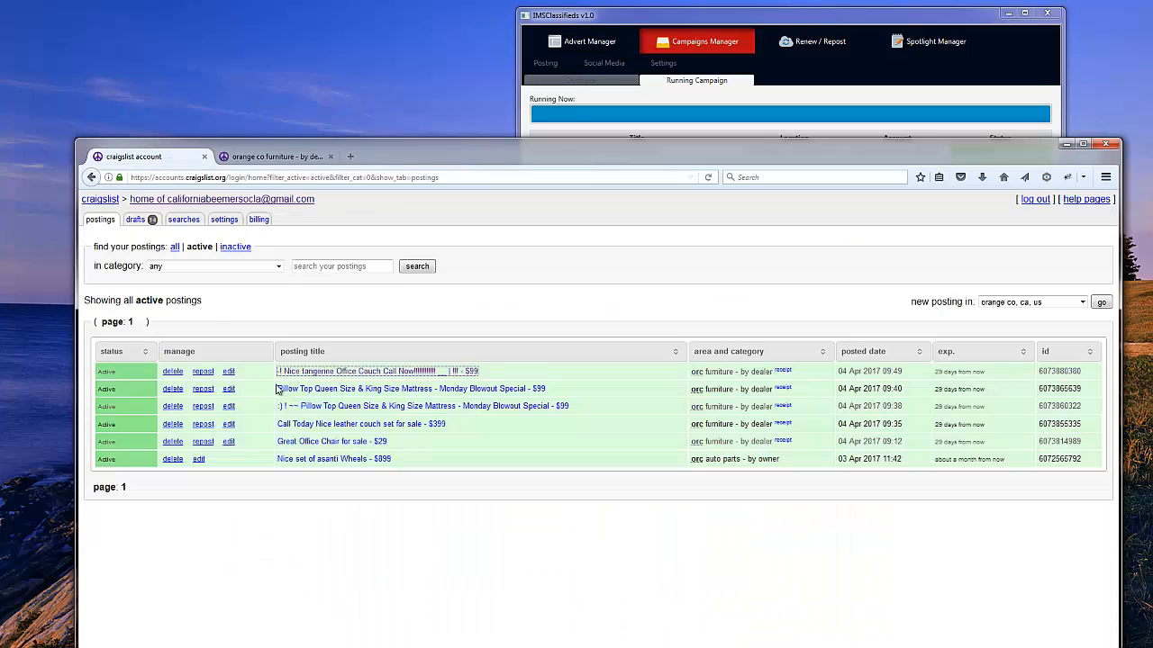
# Copy 'King Size Mattress' from the Pillow Top mattress posting's title, then return to the search results tab.
pyautogui.middleClick(361, 390)
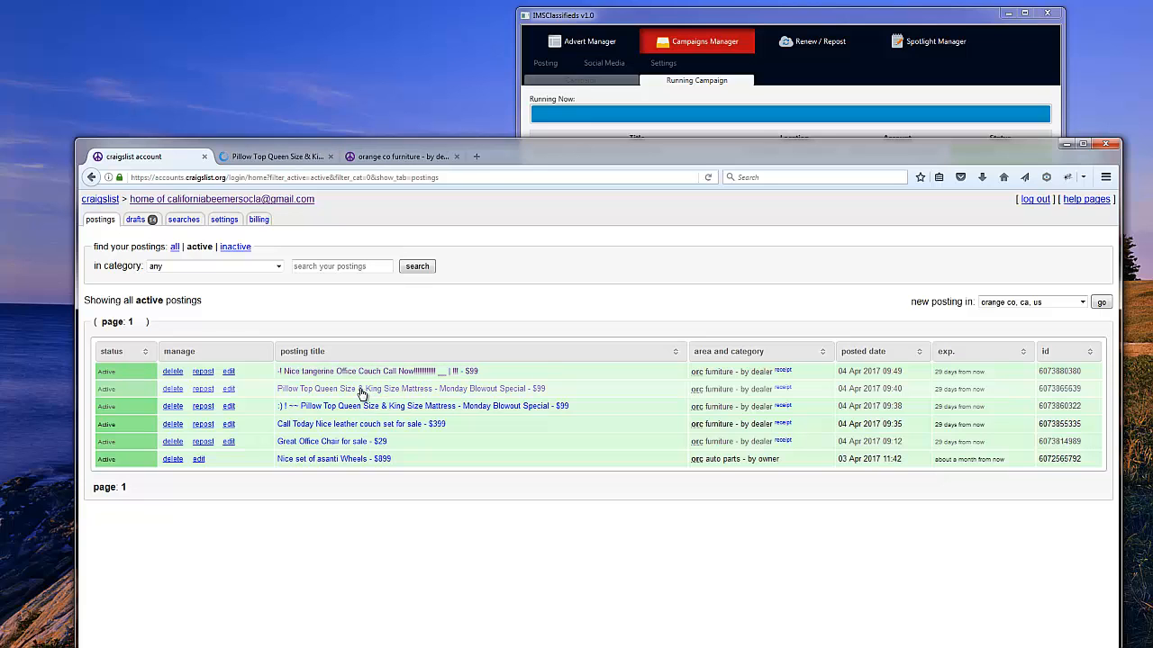
pyautogui.click(281, 159)
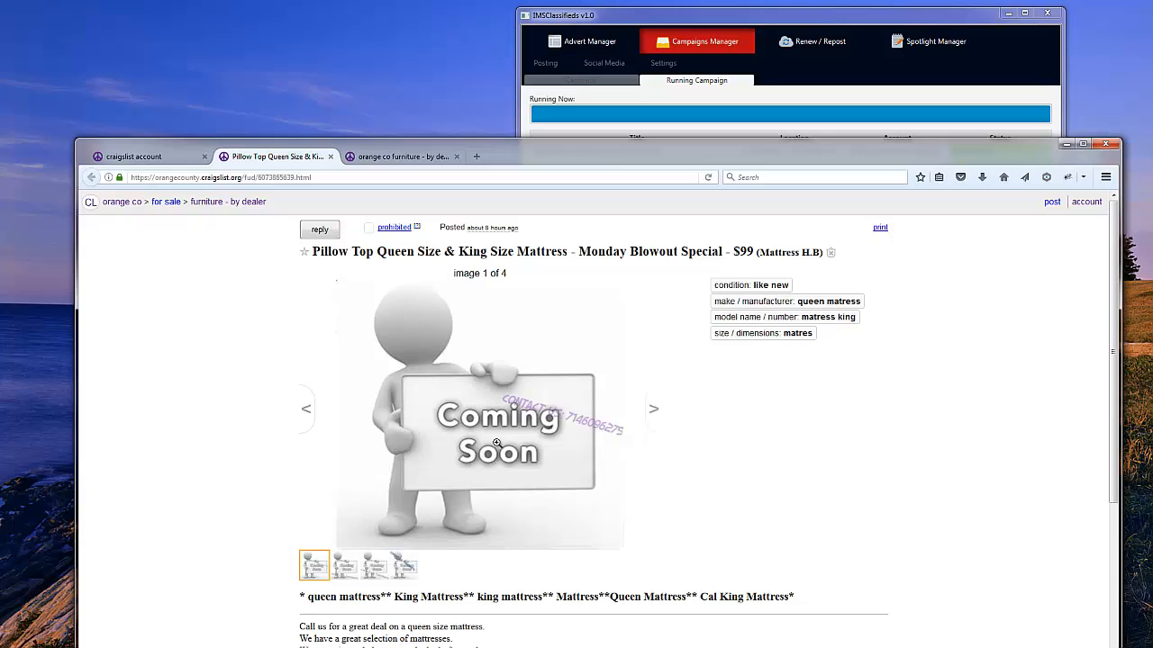
pyautogui.scroll(-3, 190, 393)
pyautogui.scroll(3, 190, 394)
pyautogui.moveTo(567, 251); pyautogui.dragTo(460, 252)
pyautogui.rightClick(464, 253)
pyautogui.click(494, 262)
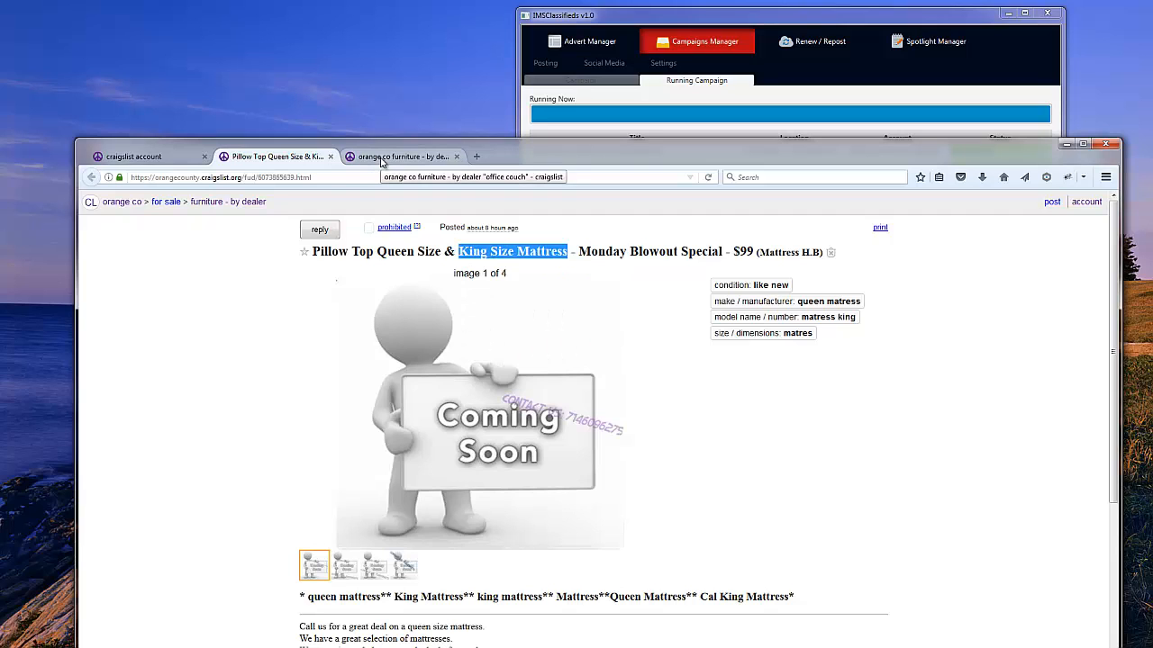
pyautogui.click(381, 160)
# Replace the search term with the pasted 'King Size Mattress' and run the search.
pyautogui.moveTo(291, 234); pyautogui.dragTo(220, 235)
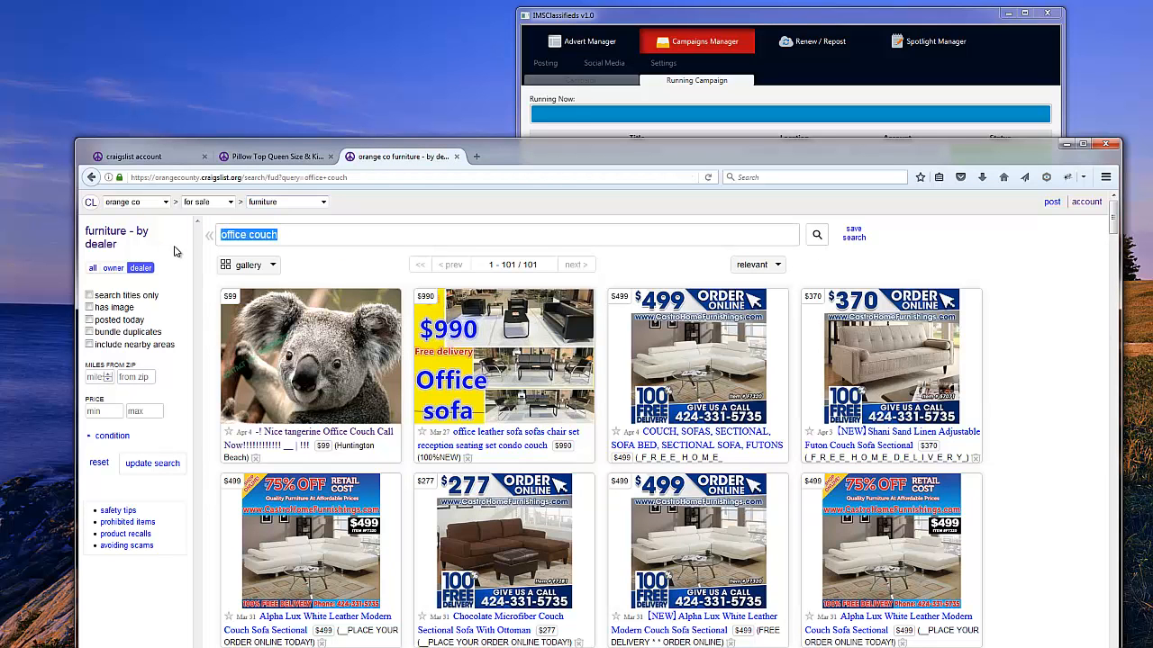
pyautogui.hotkey('ctrl', 'v')
pyautogui.press('Return')
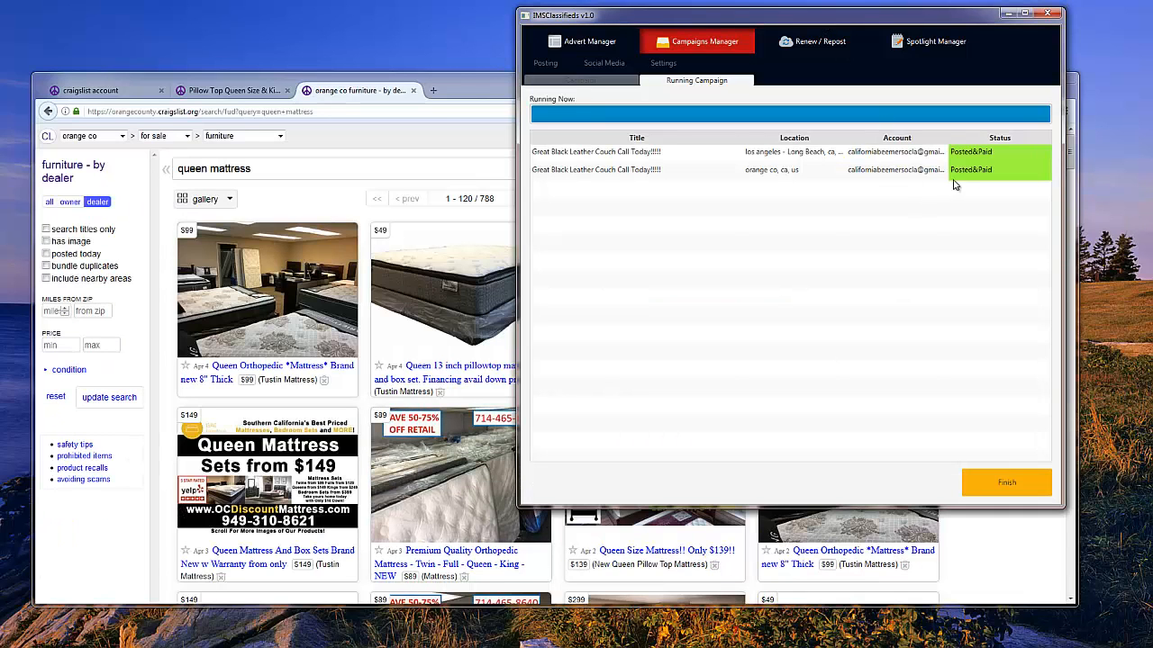
# Reload the account's active postings so both black leather couch ads appear, then bring IMSClassifieds forward.
pyautogui.click(103, 92)
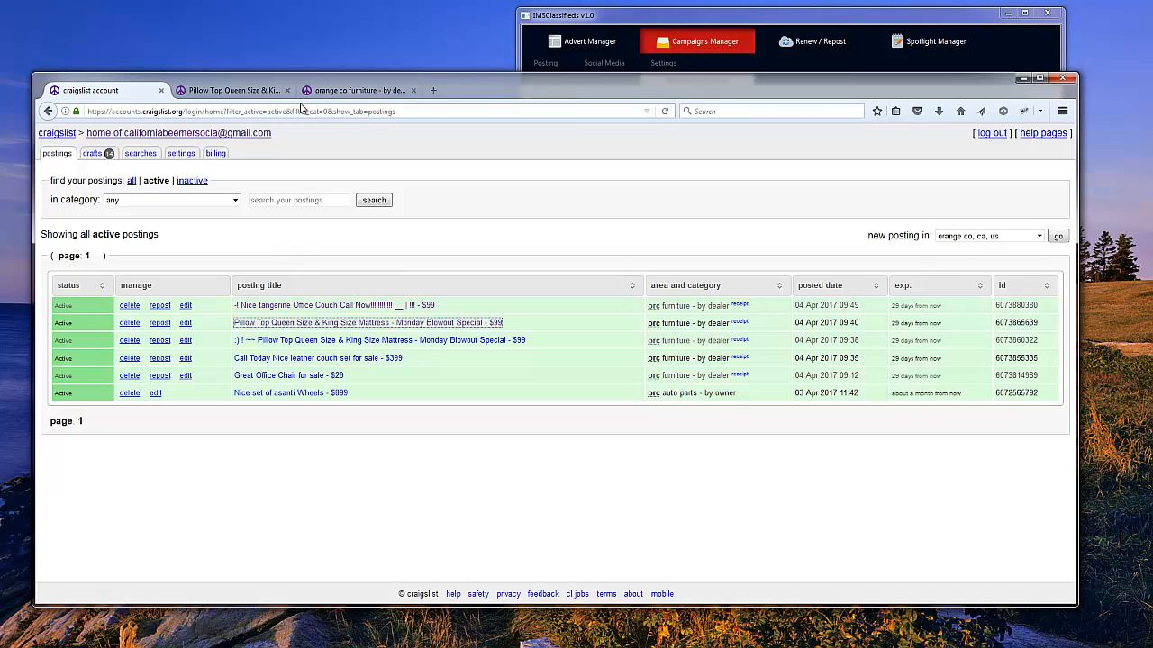
pyautogui.click(666, 112)
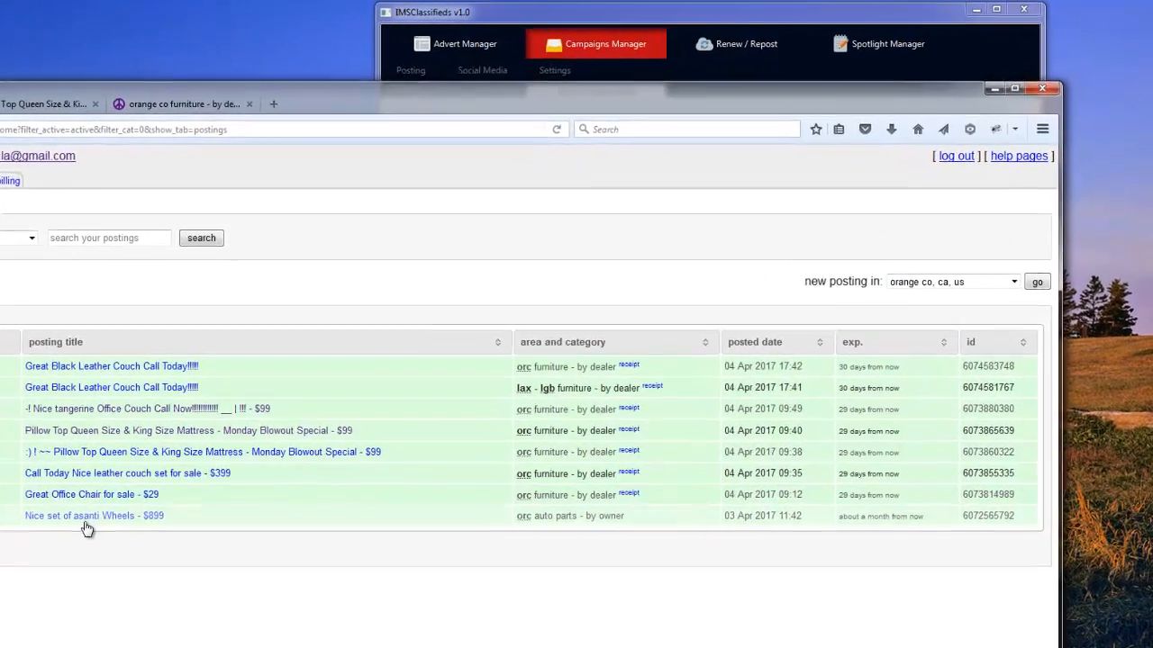
pyautogui.click(573, 13)
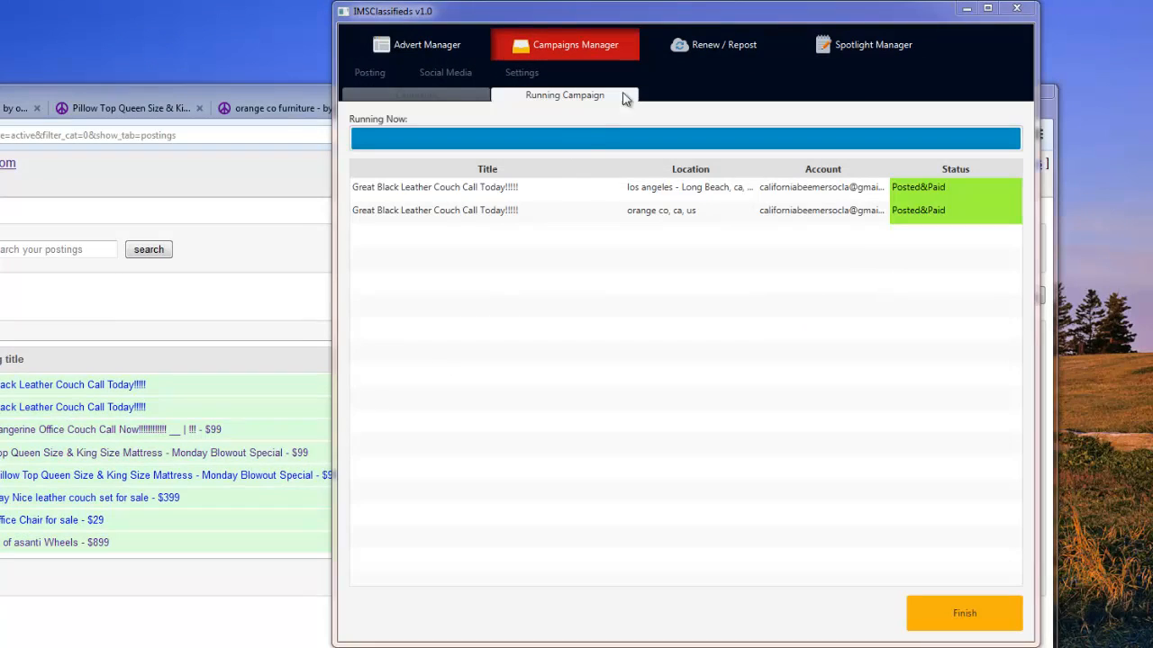
# Switch IMSClassifieds to the Renew / Repost page.
pyautogui.click(703, 50)
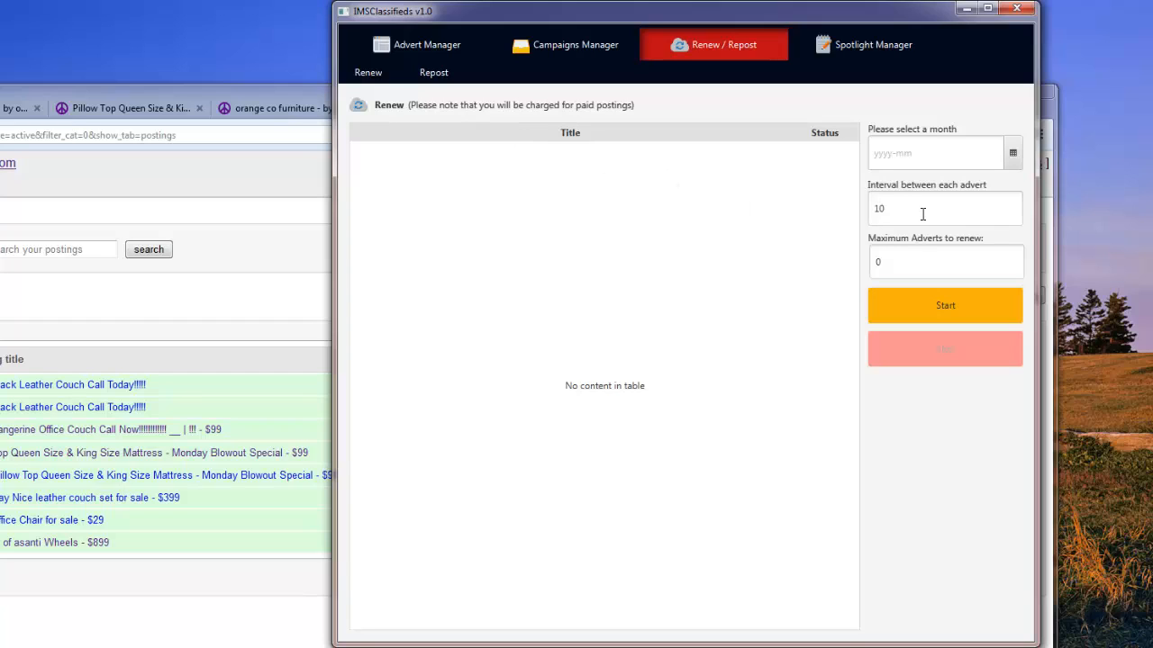
# Leave Maximum Adverts to renew at 0 and bring up the Spotlight Manager's Standard Swapper setup.
pyautogui.click(904, 256)
pyautogui.moveTo(871, 261); pyautogui.dragTo(888, 261)
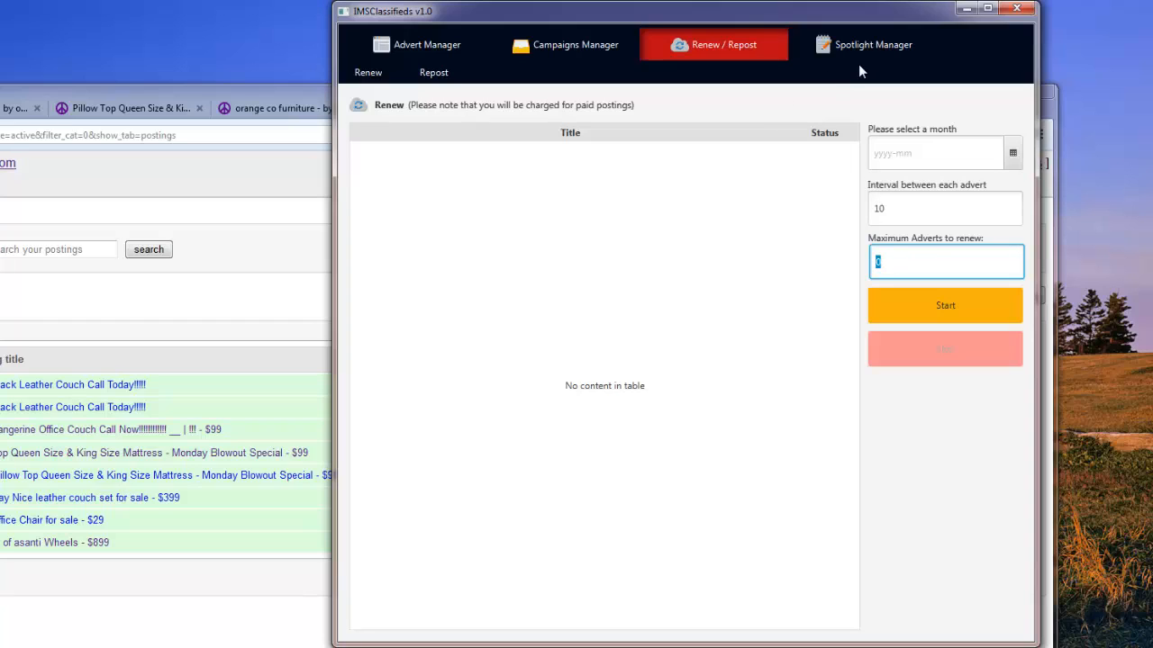
pyautogui.click(878, 47)
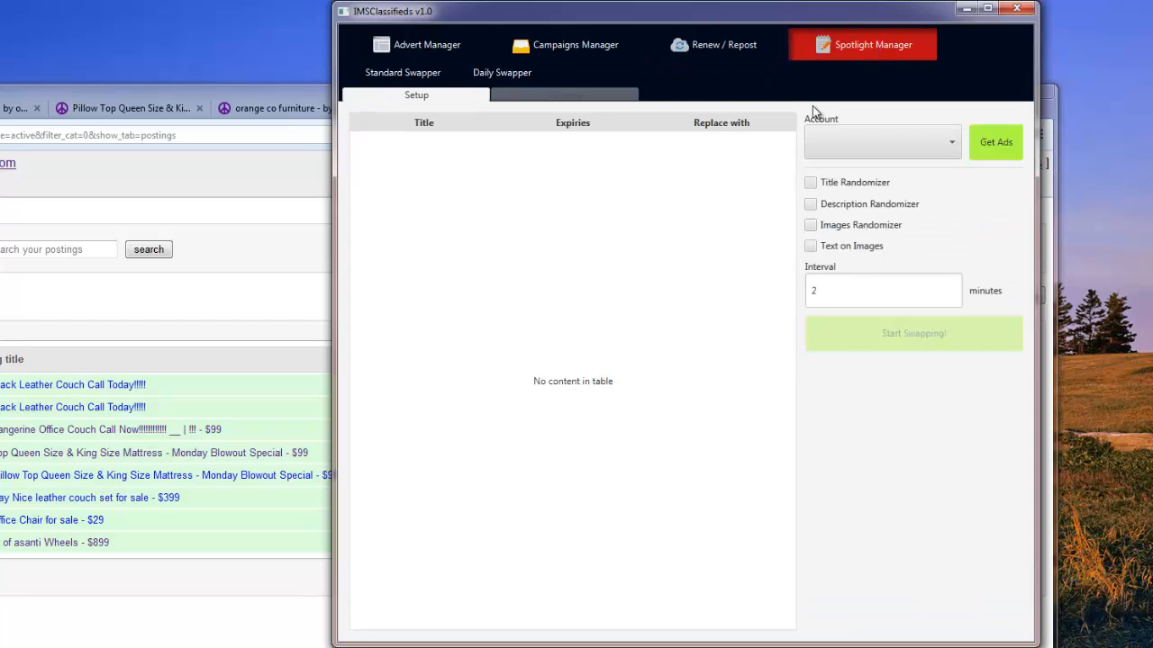
# Switch to the Daily Swapper and select the Great Black Leather Couch Call Today!!!!! advert plus a Dealer furniture advert.
pyautogui.click(502, 75)
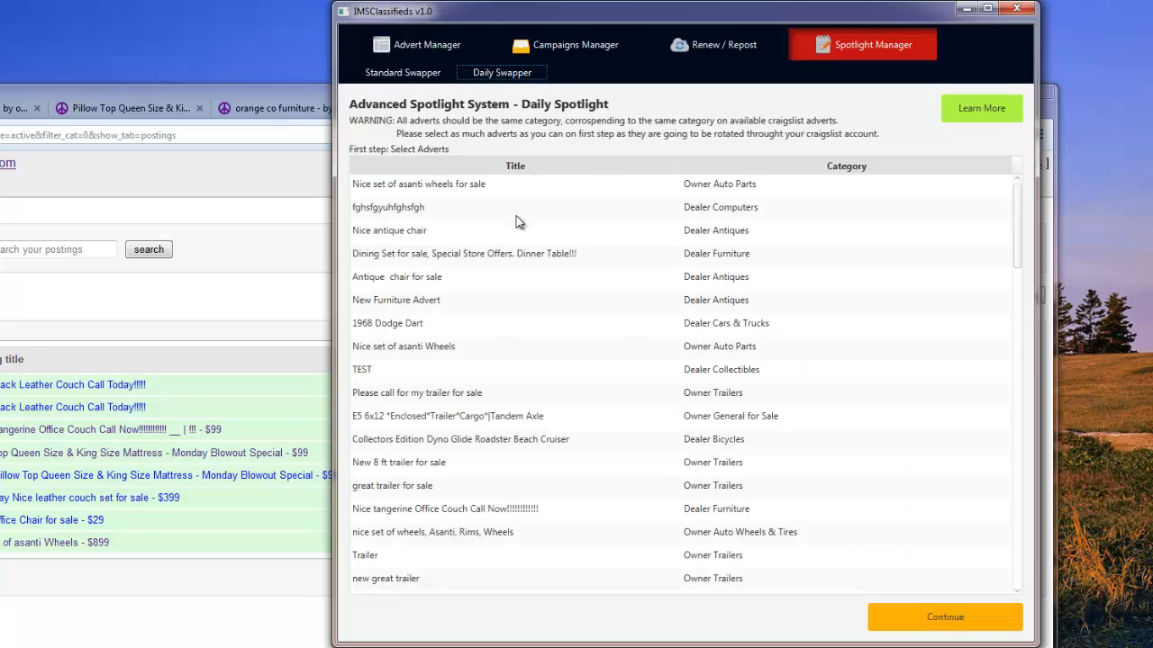
pyautogui.scroll(-6, 487, 300)
pyautogui.scroll(-5, 486, 303)
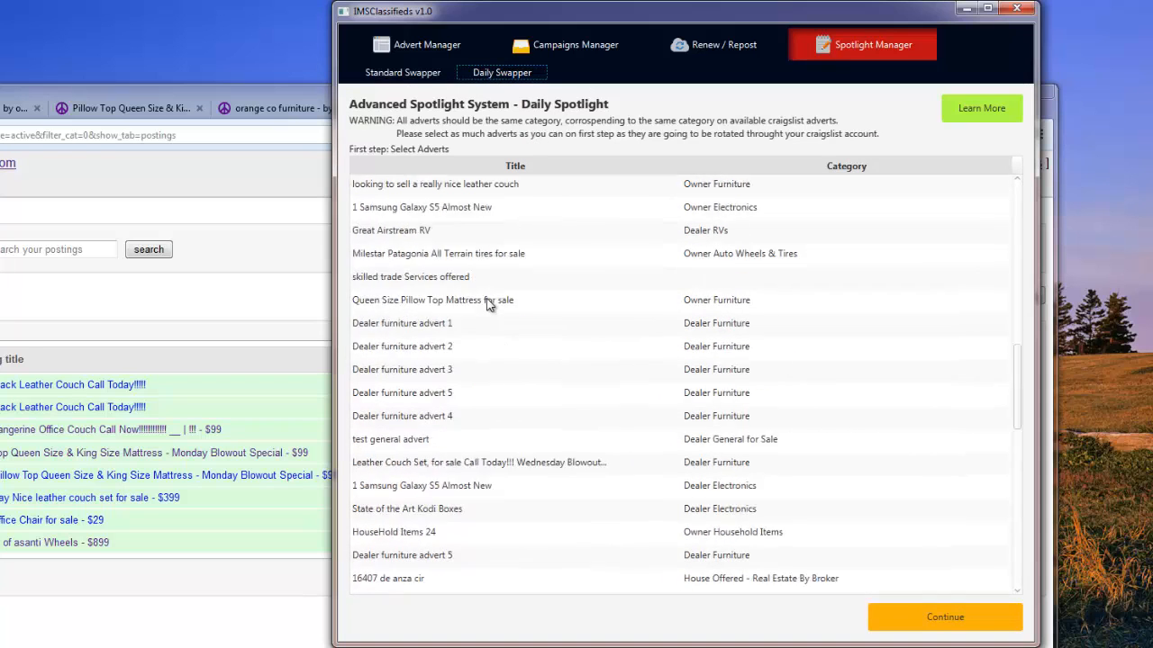
pyautogui.scroll(-3, 486, 302)
pyautogui.scroll(3, 486, 302)
pyautogui.scroll(-3, 486, 303)
pyautogui.scroll(-8, 486, 303)
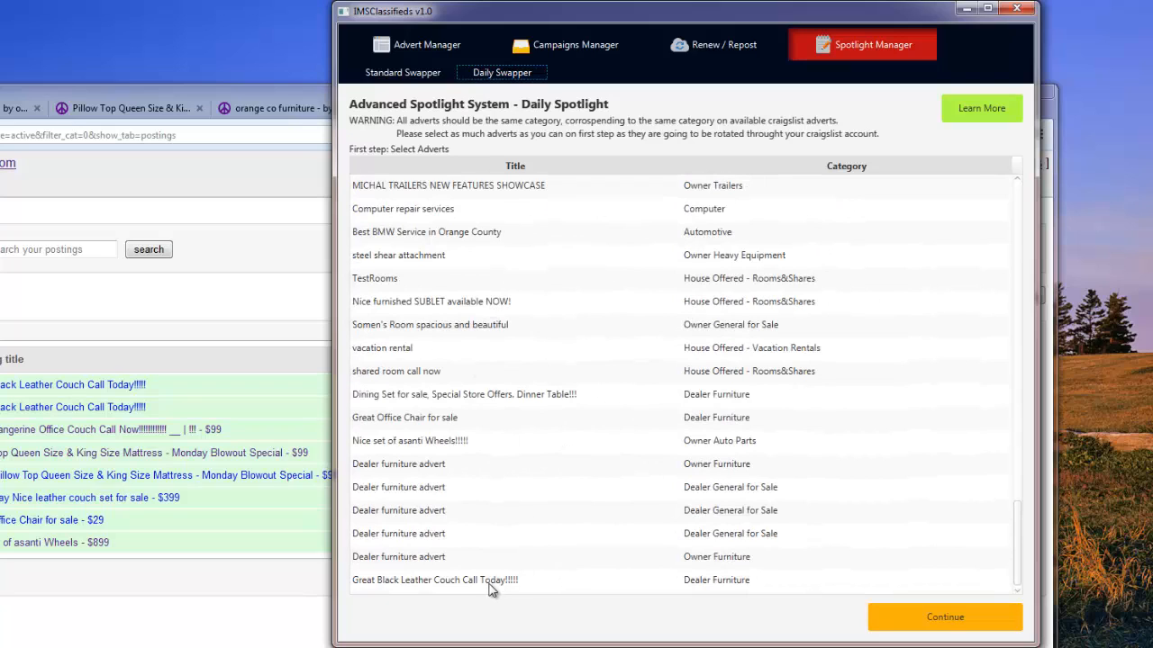
pyautogui.click(461, 582)
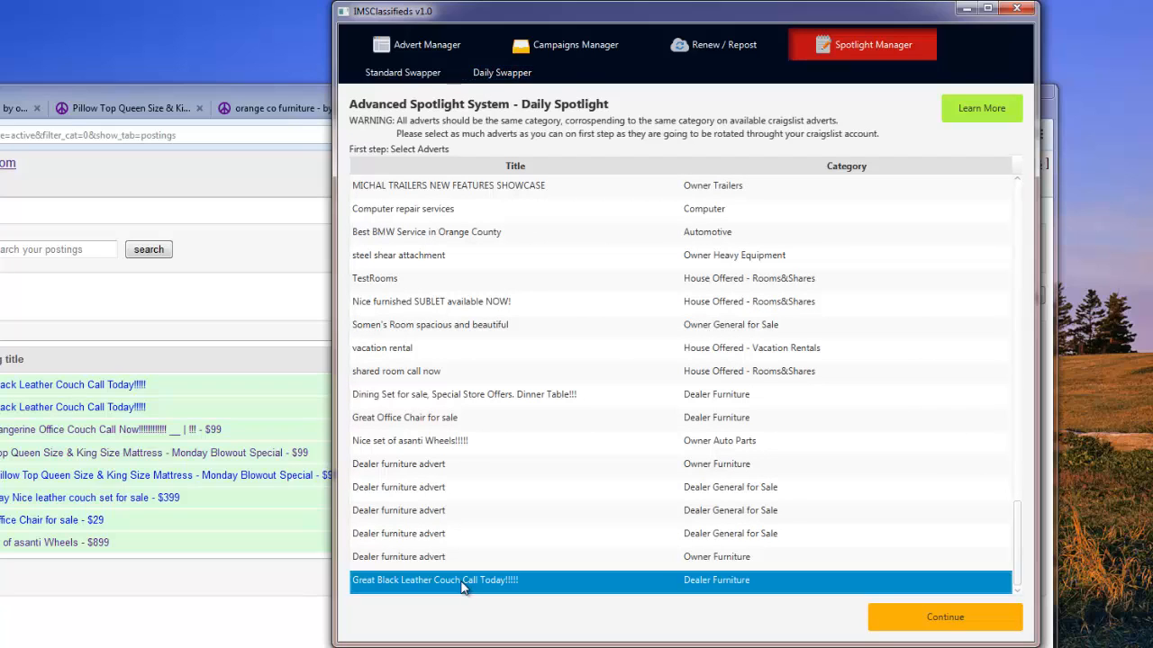
pyautogui.click(440, 472)
# Add Dealer furniture adverts 1, 3, 4, 5 and the Queen Size Pillow Top Mattress, then continue.
pyautogui.scroll(1, 592, 361)
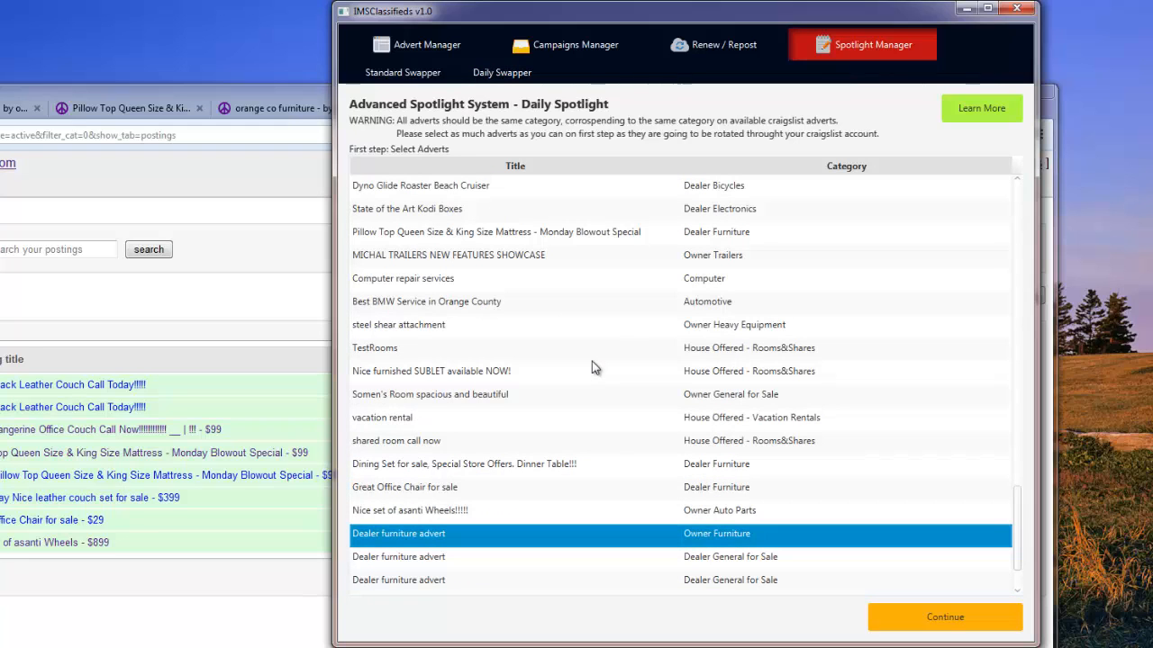
pyautogui.scroll(3, 591, 361)
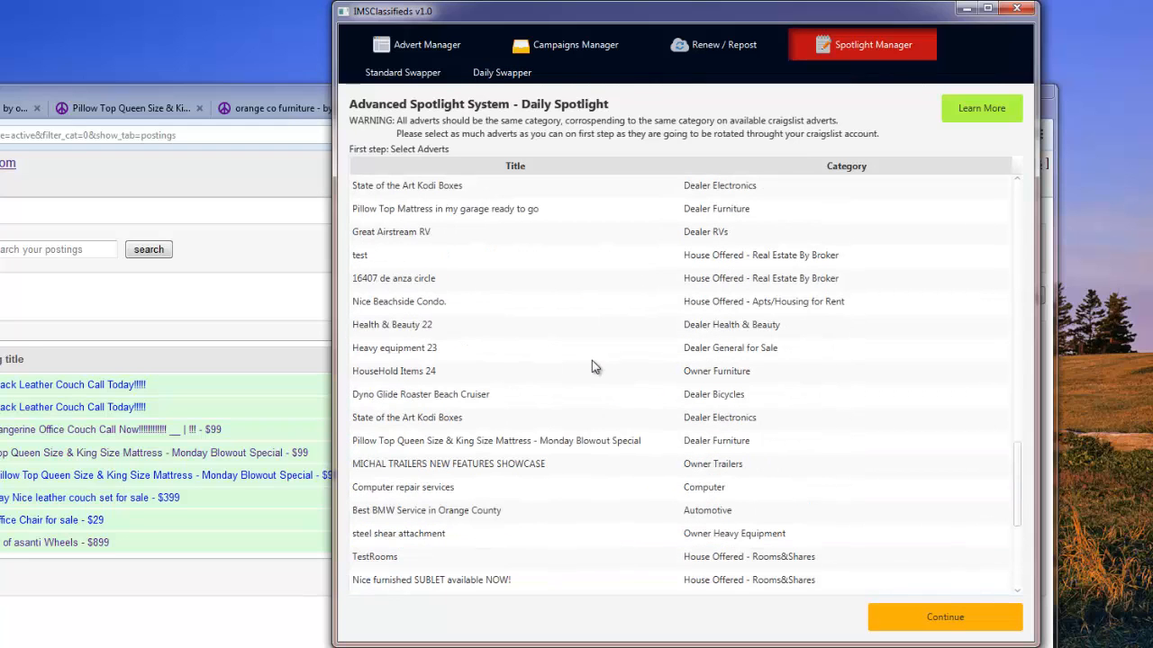
pyautogui.scroll(1, 588, 364)
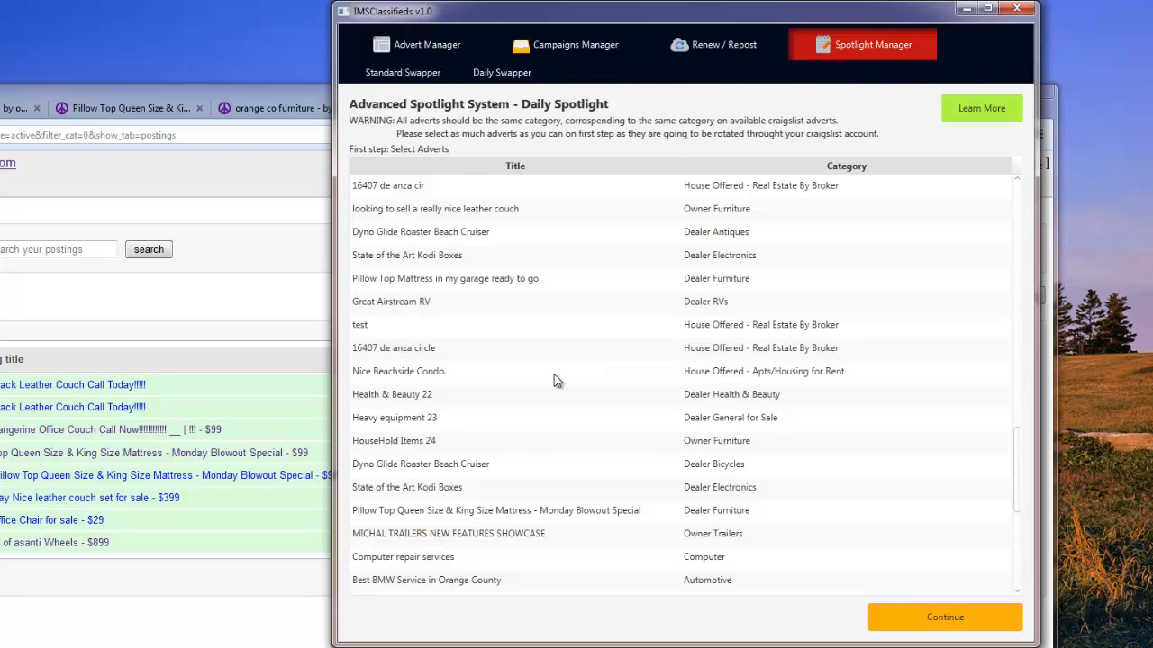
pyautogui.scroll(1, 554, 375)
pyautogui.scroll(2, 663, 320)
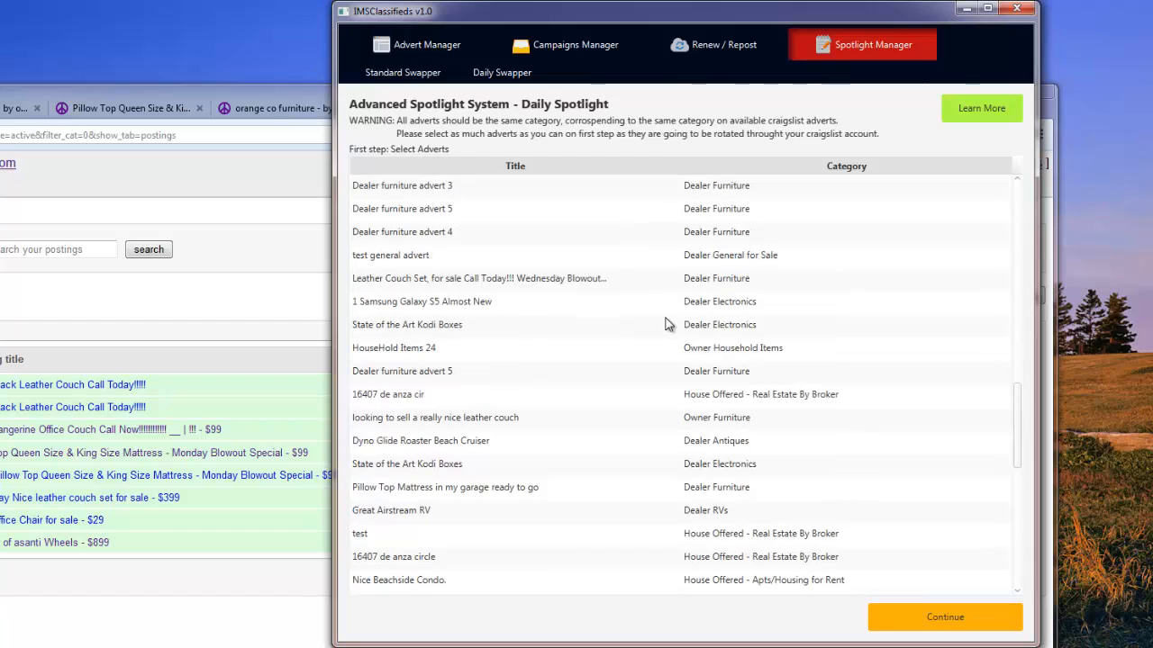
pyautogui.scroll(3, 664, 297)
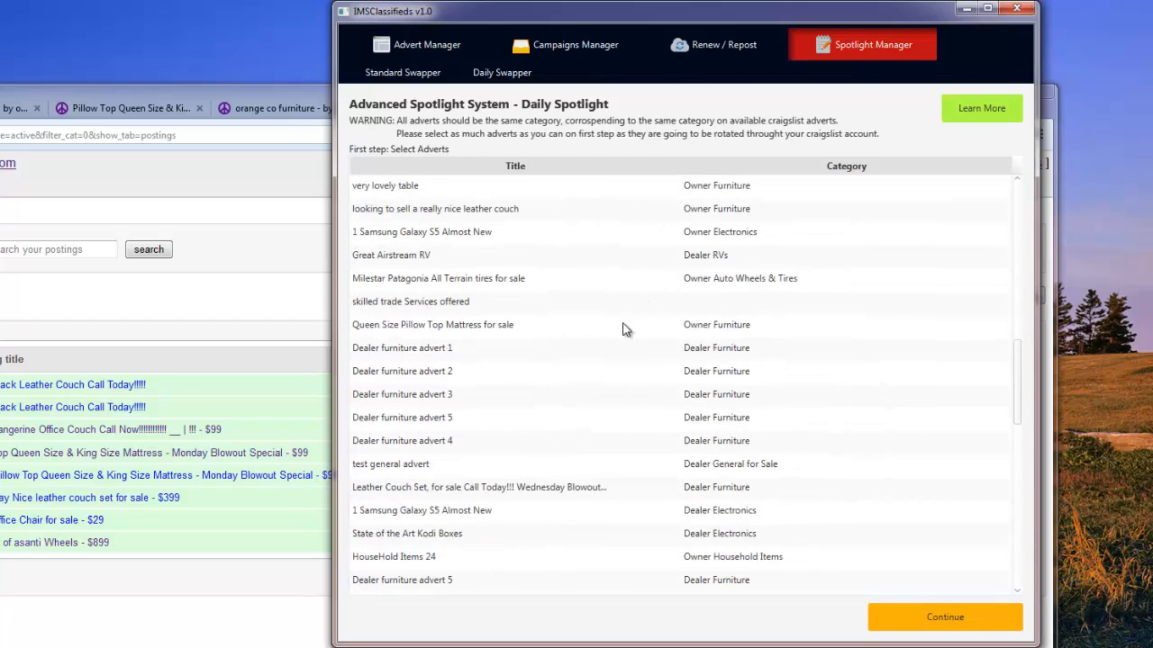
pyautogui.click(485, 356)
pyautogui.keyDown('ctrl'); pyautogui.click(477, 389); pyautogui.keyUp('ctrl')
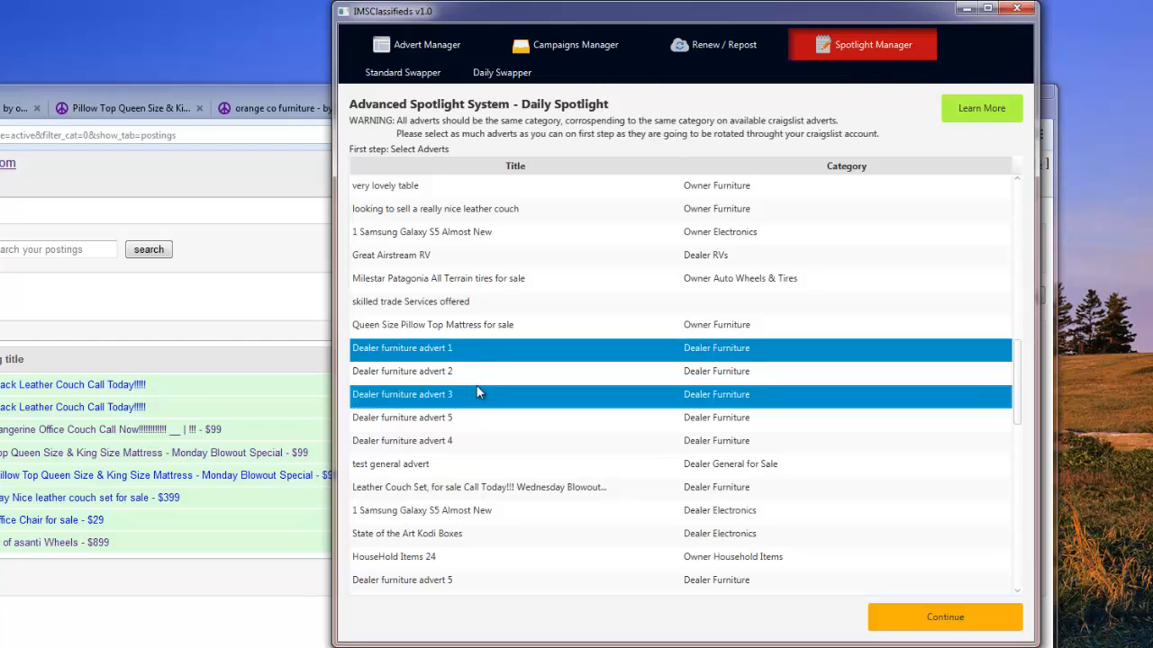
pyautogui.keyDown('ctrl'); pyautogui.click(455, 327); pyautogui.keyUp('ctrl')
pyautogui.keyDown('ctrl'); pyautogui.click(453, 447); pyautogui.keyUp('ctrl')
pyautogui.scroll(-1, 453, 447)
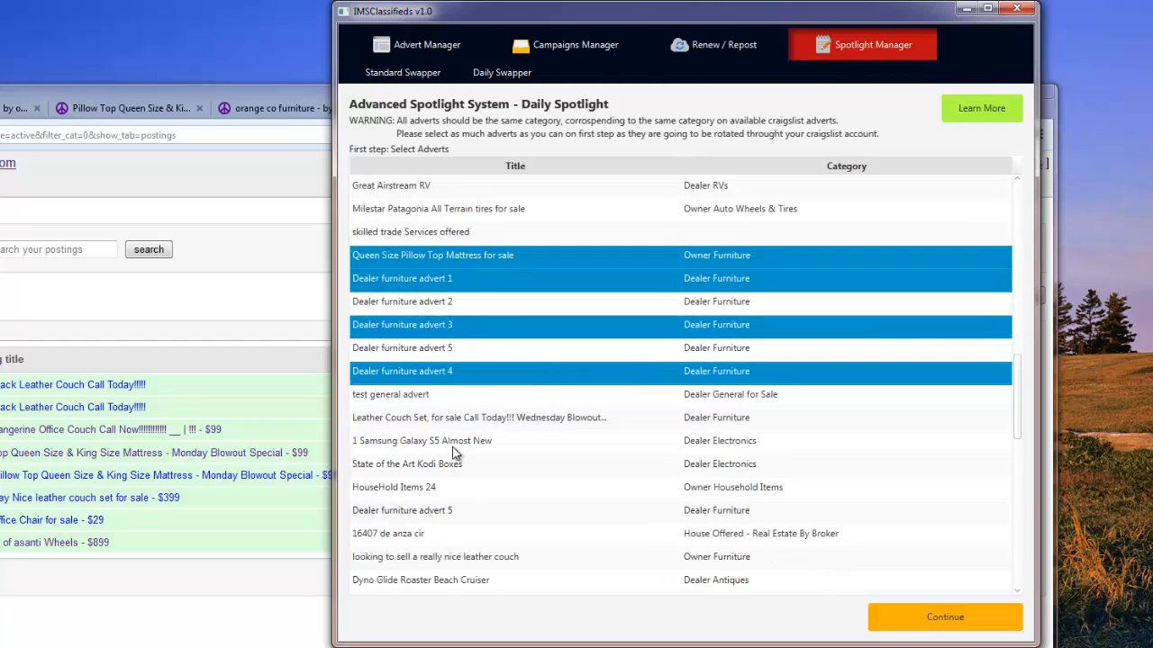
pyautogui.keyDown('ctrl'); pyautogui.click(455, 514); pyautogui.keyUp('ctrl')
pyautogui.click(977, 617)
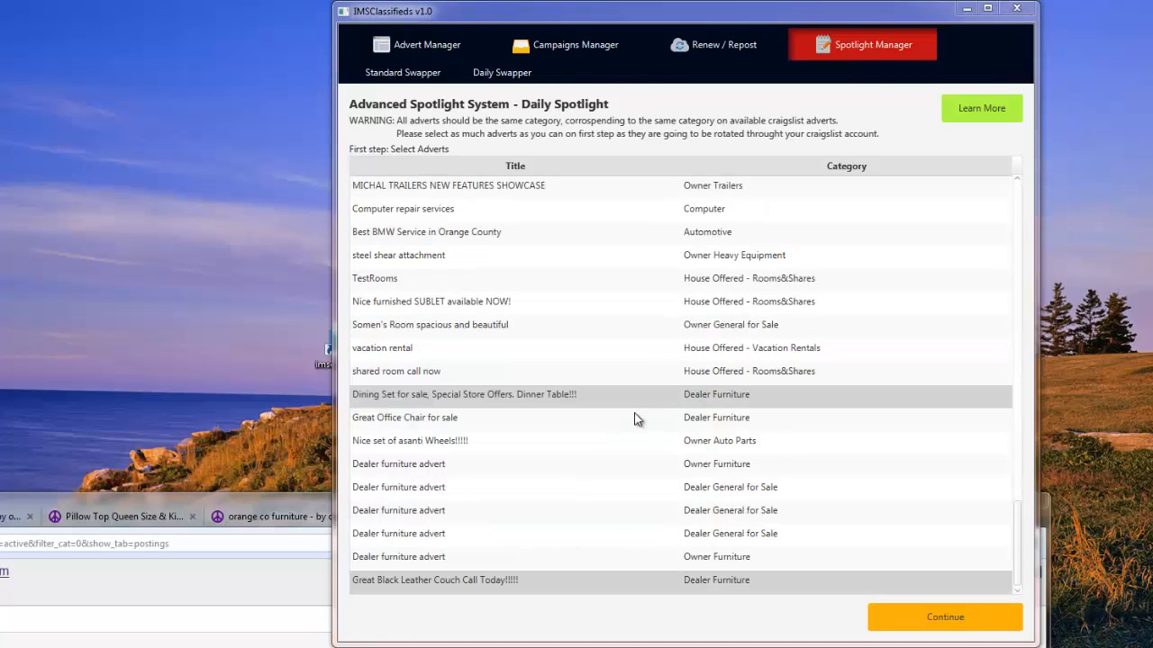
pyautogui.click(922, 620)
# Choose the Craigslist account that owns the ads and load its adverts.
pyautogui.click(387, 169)
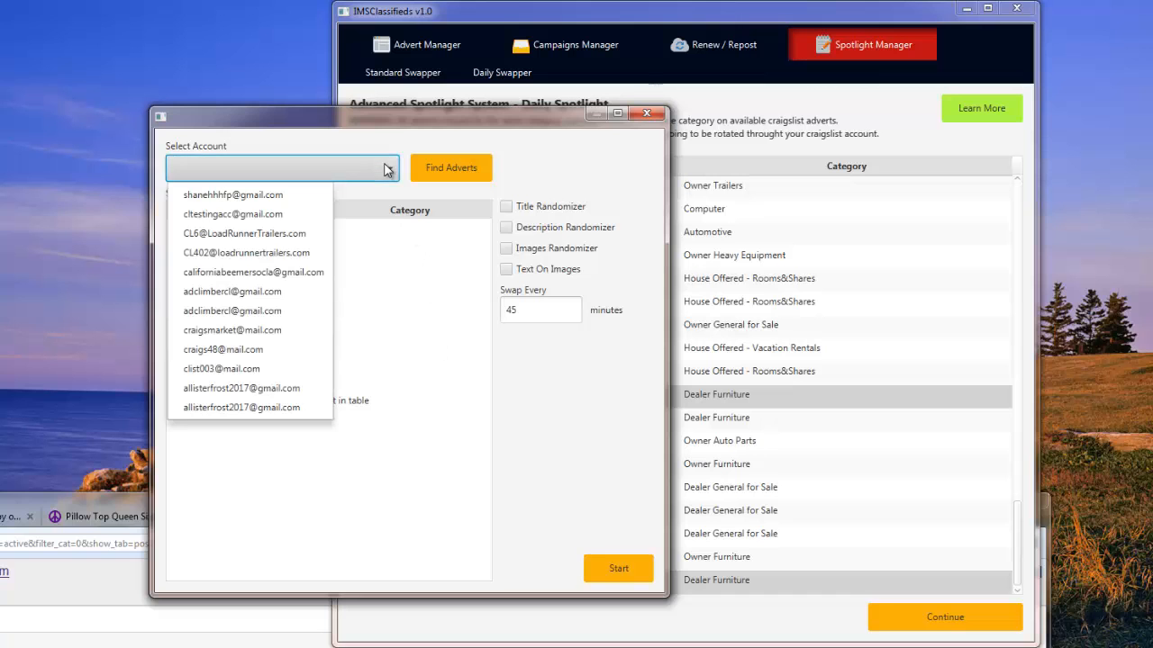
pyautogui.click(254, 272)
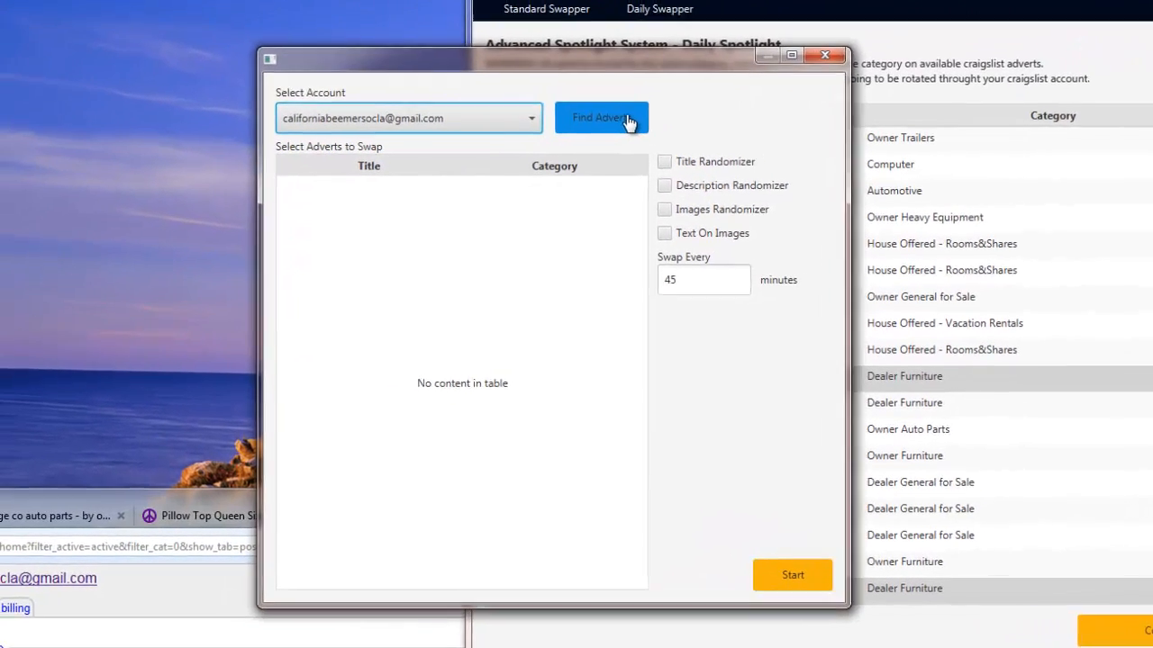
pyautogui.click(515, 147)
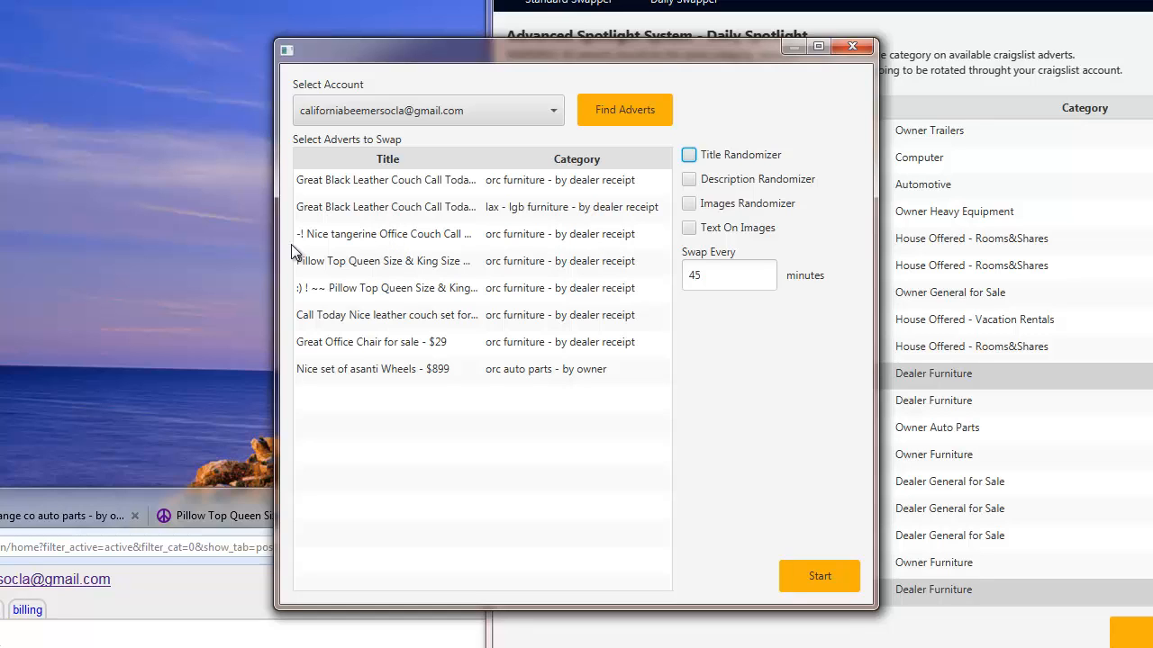
# Select both Pillow Top adverts, the Call Today leather couch, the Office Chair, and the Black Leather Couch.
pyautogui.click(355, 266)
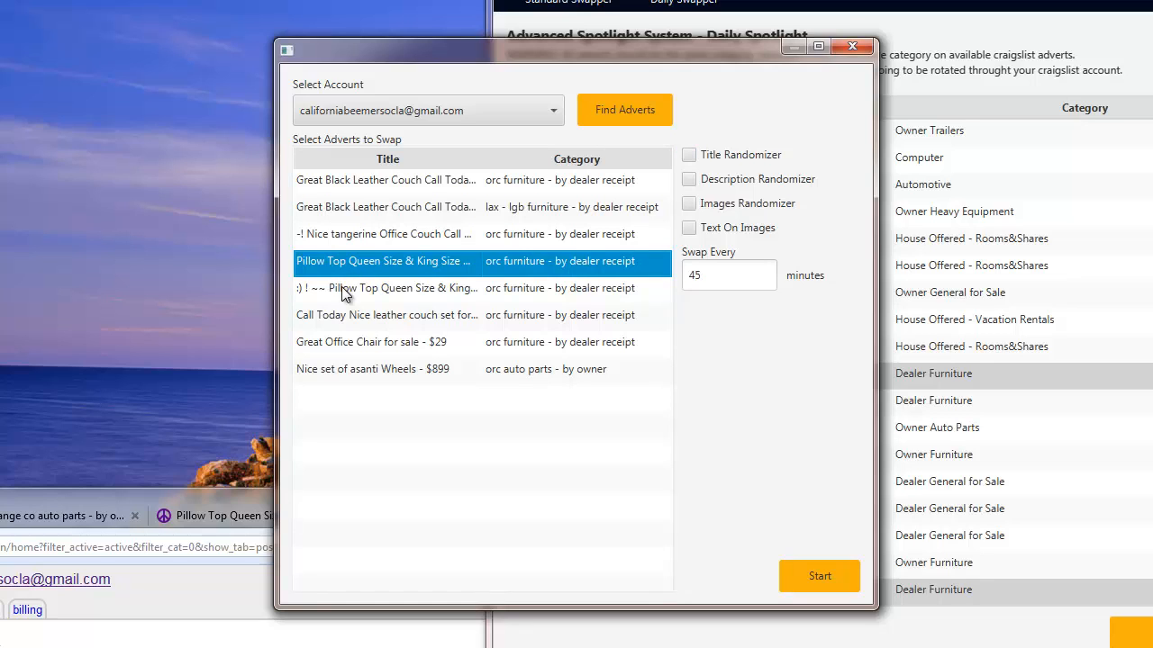
pyautogui.keyDown('ctrl'); pyautogui.click(342, 289); pyautogui.keyUp('ctrl')
pyautogui.keyDown('ctrl'); pyautogui.click(344, 317); pyautogui.keyUp('ctrl')
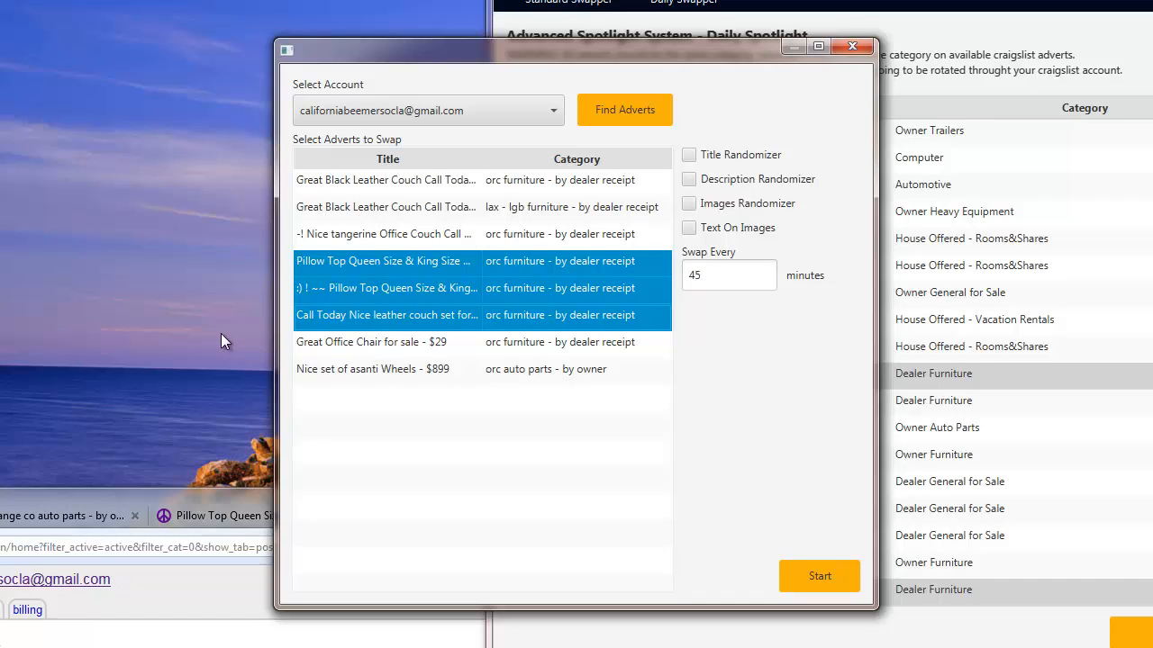
pyautogui.keyDown('ctrl'); pyautogui.click(335, 348); pyautogui.keyUp('ctrl')
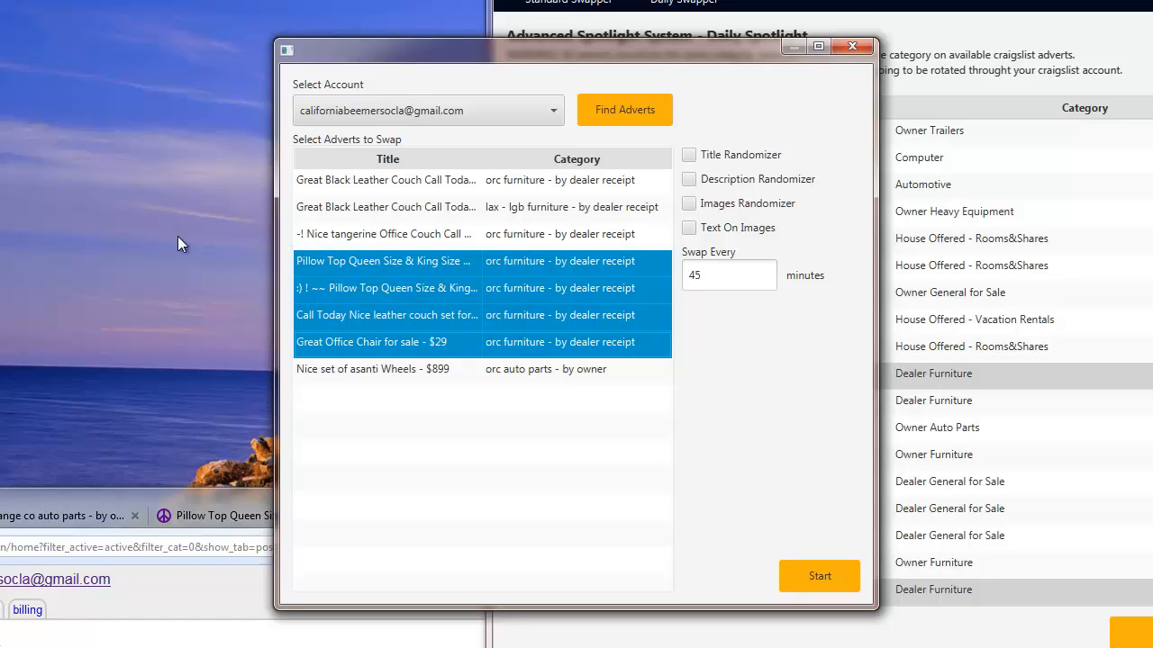
pyautogui.keyDown('ctrl'); pyautogui.click(380, 221); pyautogui.keyUp('ctrl')
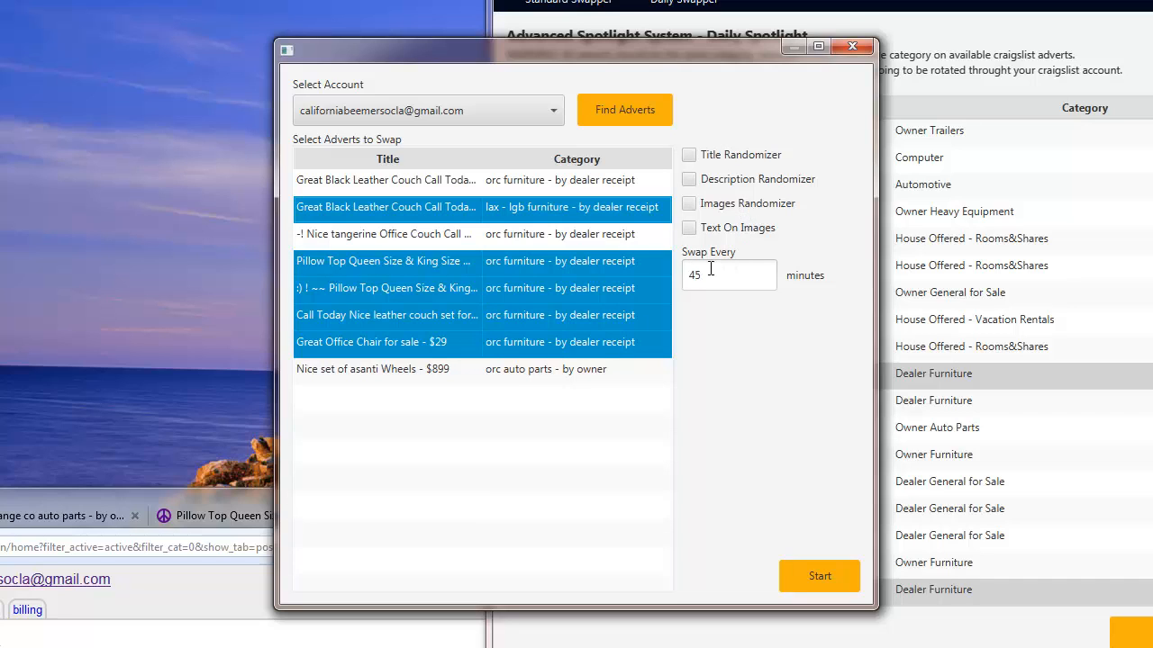
# Change the swap interval from 45 to 20 minutes and start the rotation.
pyautogui.moveTo(711, 269); pyautogui.dragTo(643, 282)
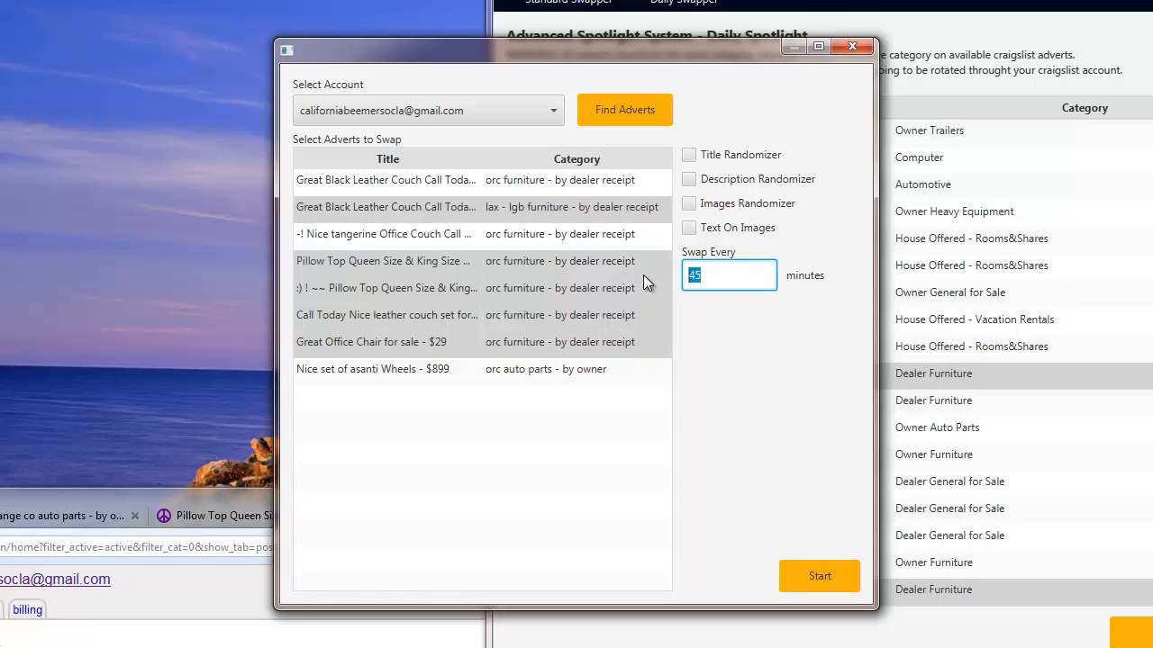
pyautogui.press('BackSpace')
pyautogui.write('20')
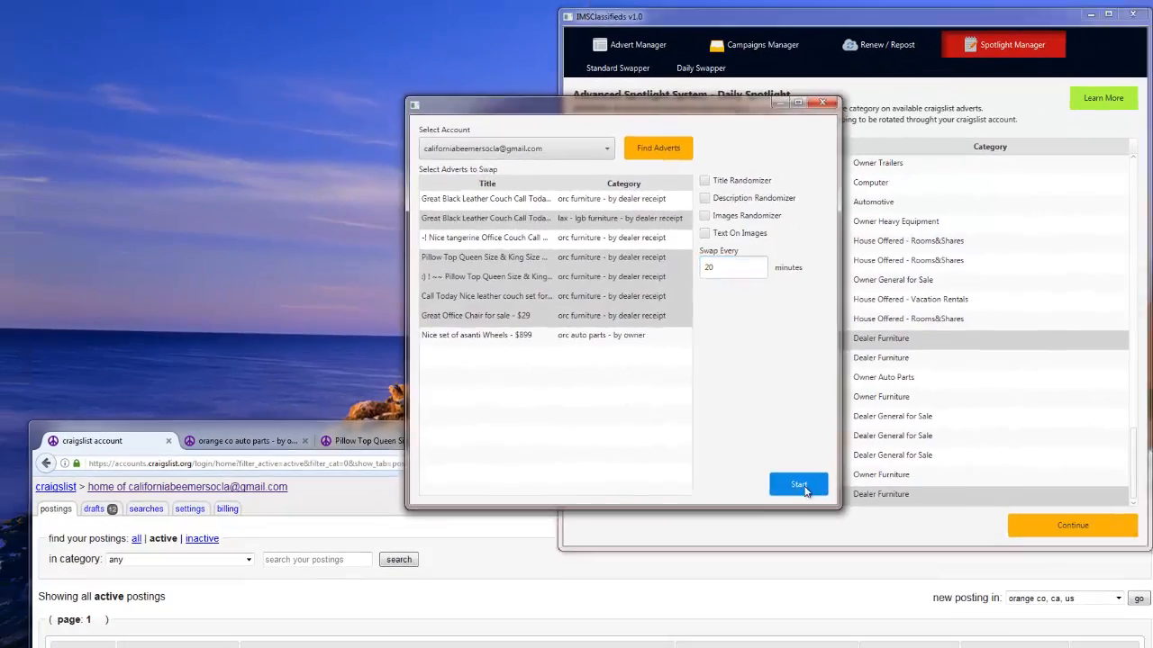
pyautogui.click(819, 576)
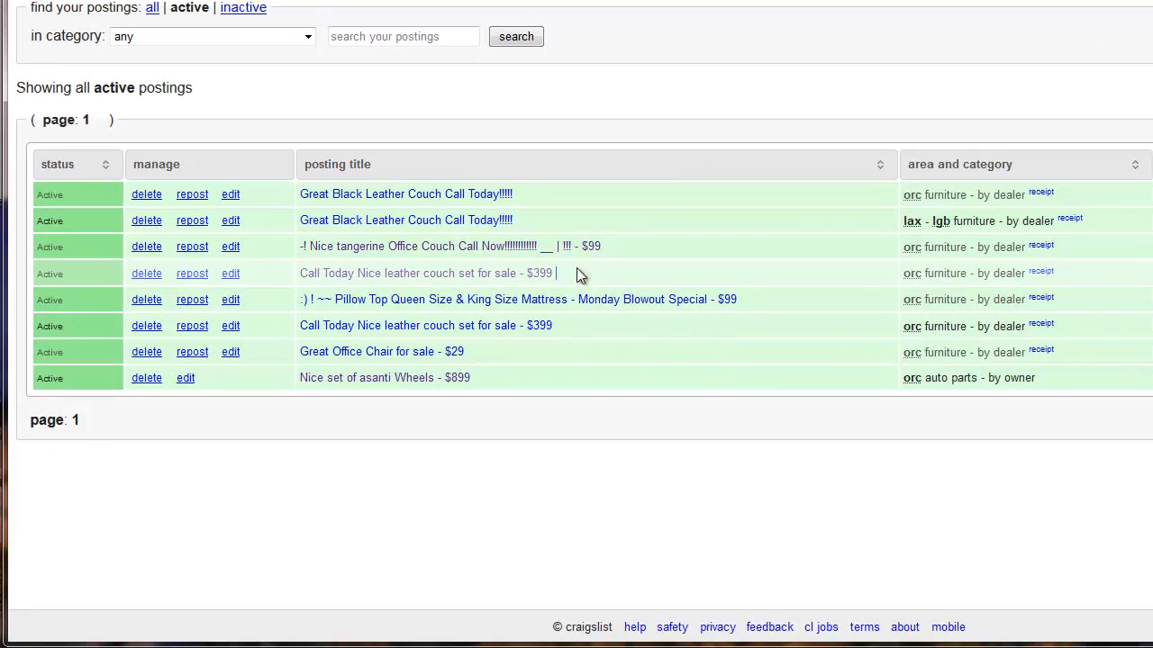
# Select the swapped-in 'Call Today Nice leather couch set for sale - $399' posting title on Craigslist.
pyautogui.moveTo(577, 275); pyautogui.dragTo(194, 274)
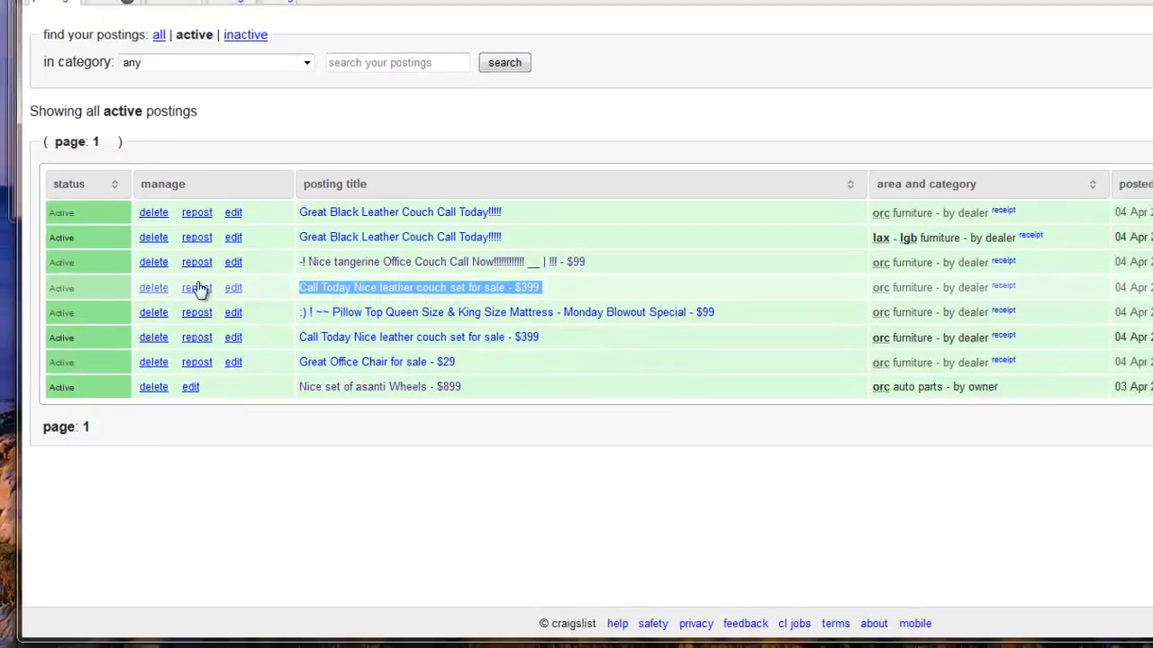